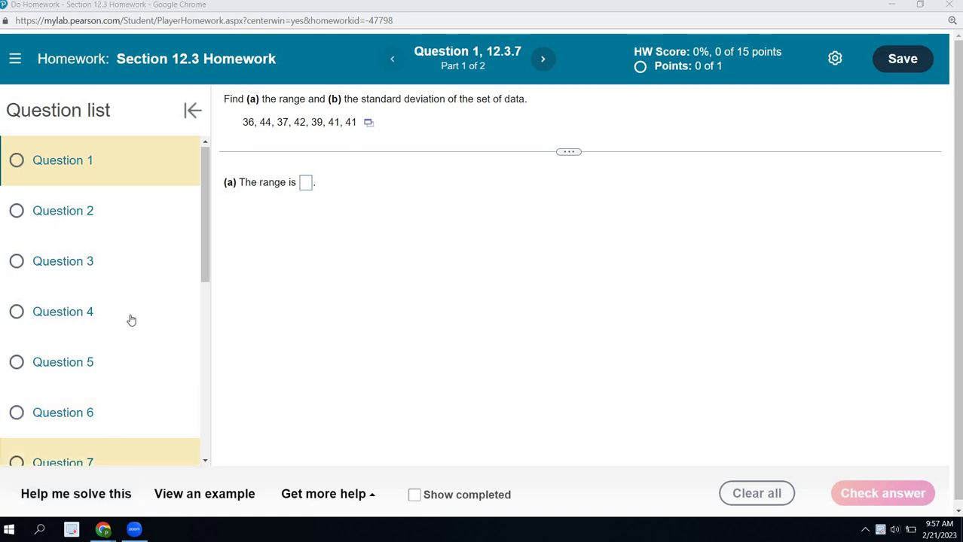
# - Open Question 1's data set in StatCrunch and start summary statistics by columns
pyautogui.click(369, 125)
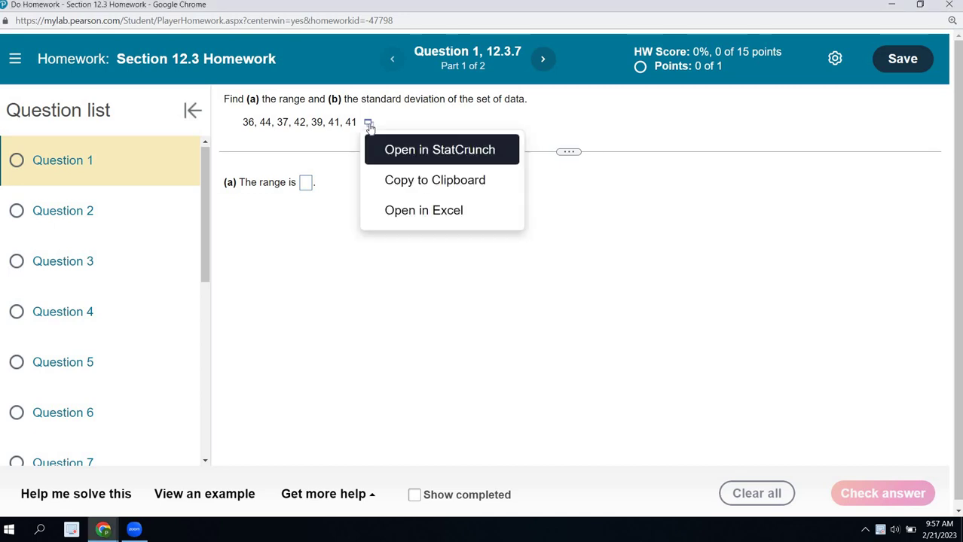
pyautogui.click(405, 152)
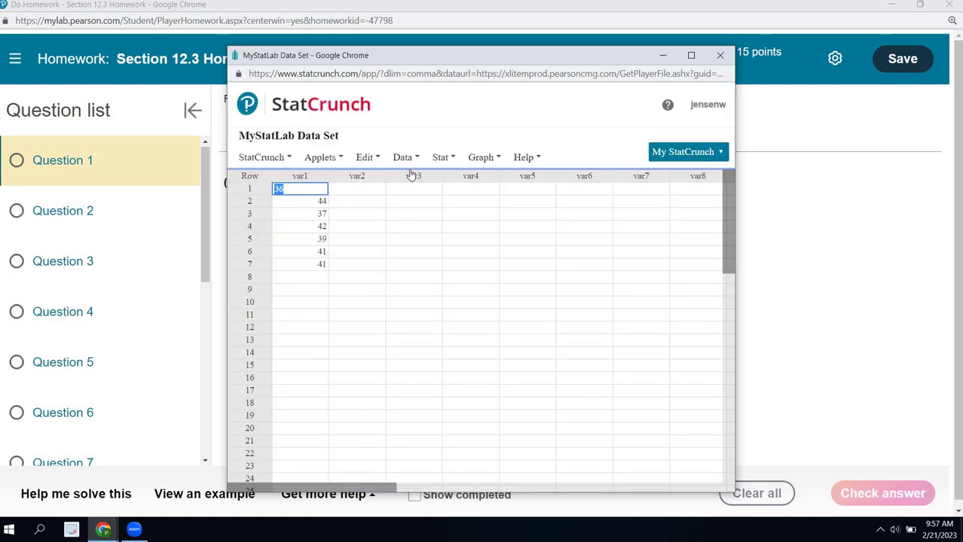
pyautogui.click(452, 160)
pyautogui.moveTo(460, 196)
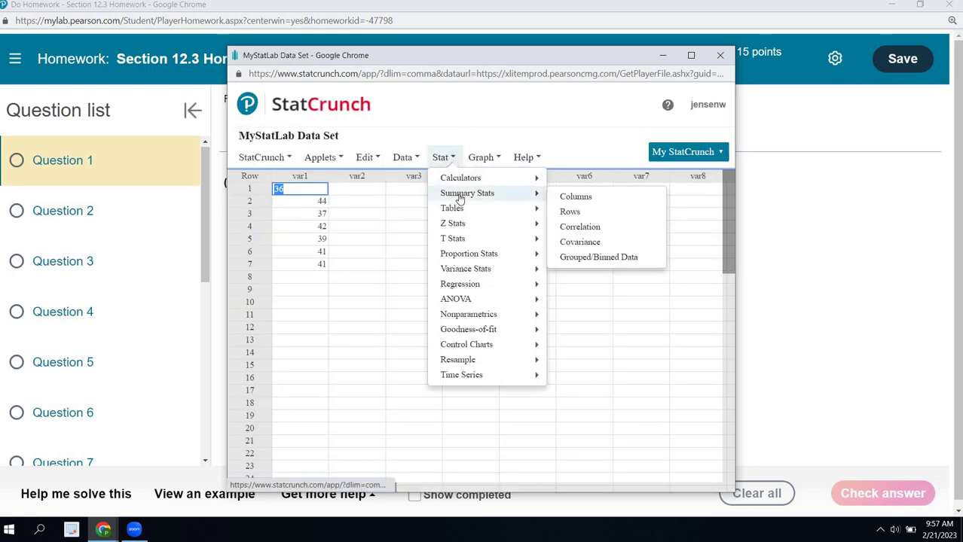
pyautogui.click(583, 202)
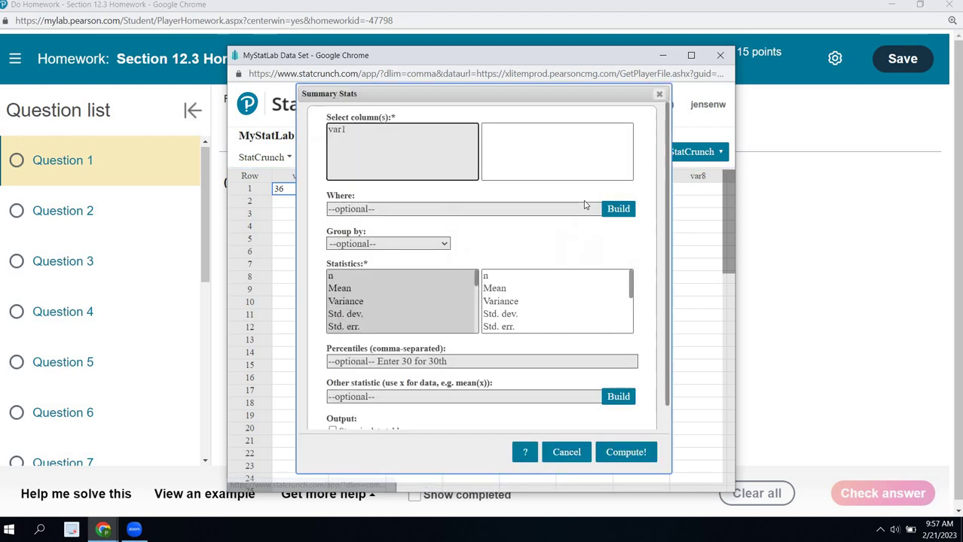
# - Compute only the standard deviation and range for the var1 column of Question 1's data
pyautogui.click(350, 133)
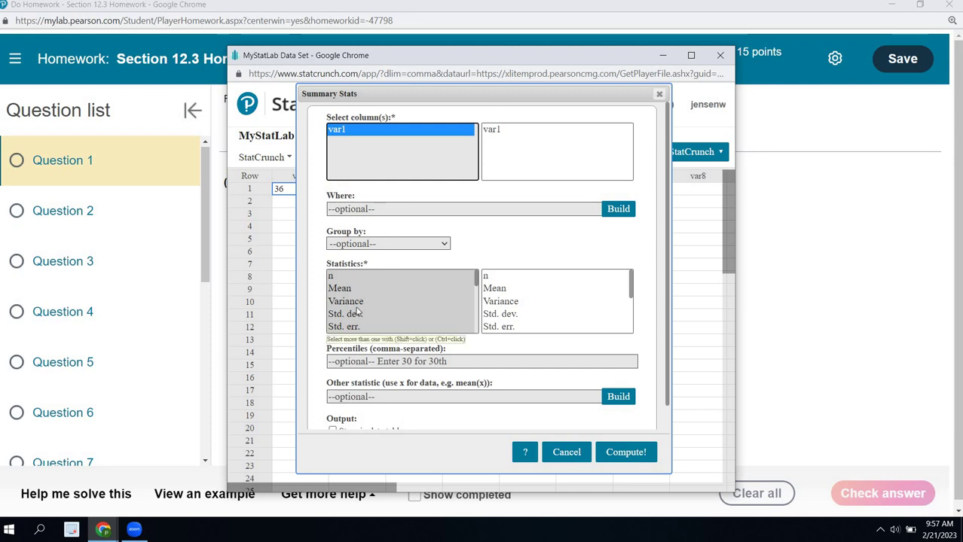
pyautogui.scroll(-2, 359, 312)
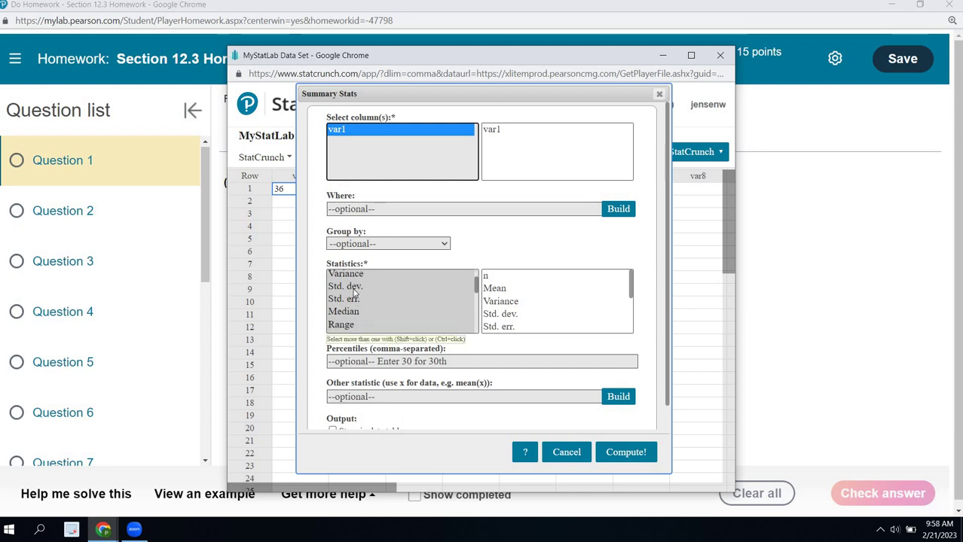
pyautogui.click(354, 290)
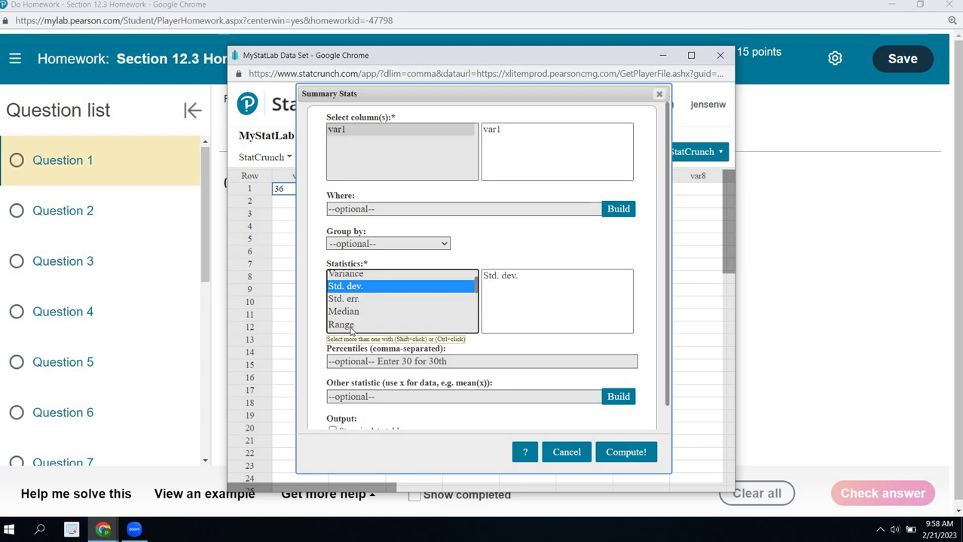
pyautogui.keyDown('ctrl'); pyautogui.click(351, 325); pyautogui.keyUp('ctrl')
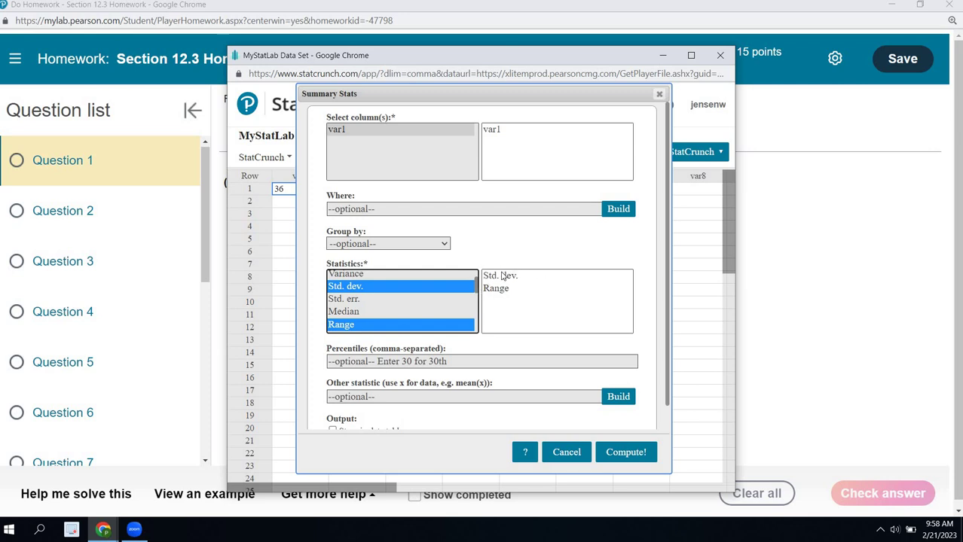
pyautogui.click(624, 452)
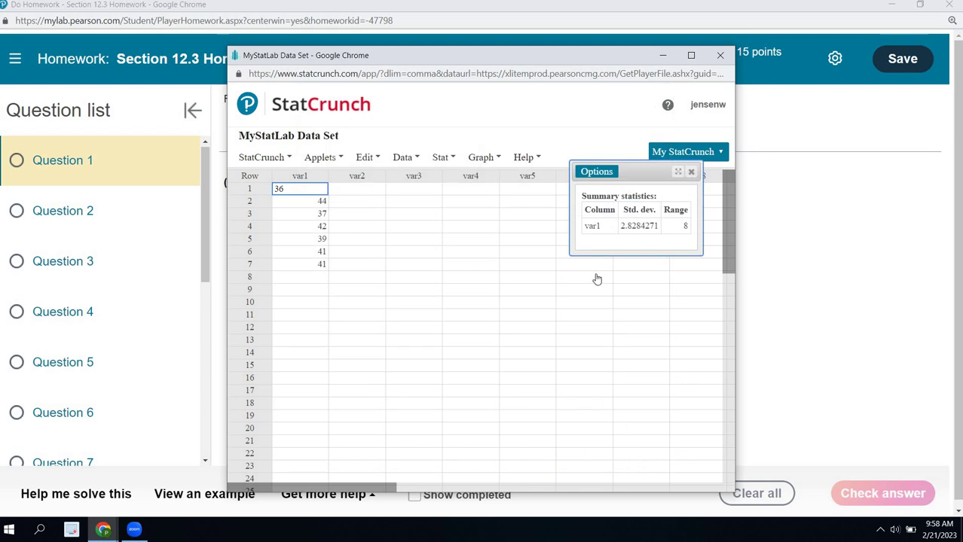
# - Return to the homework and submit 8 as the range in part (a) of Question 1
pyautogui.click(470, 158)
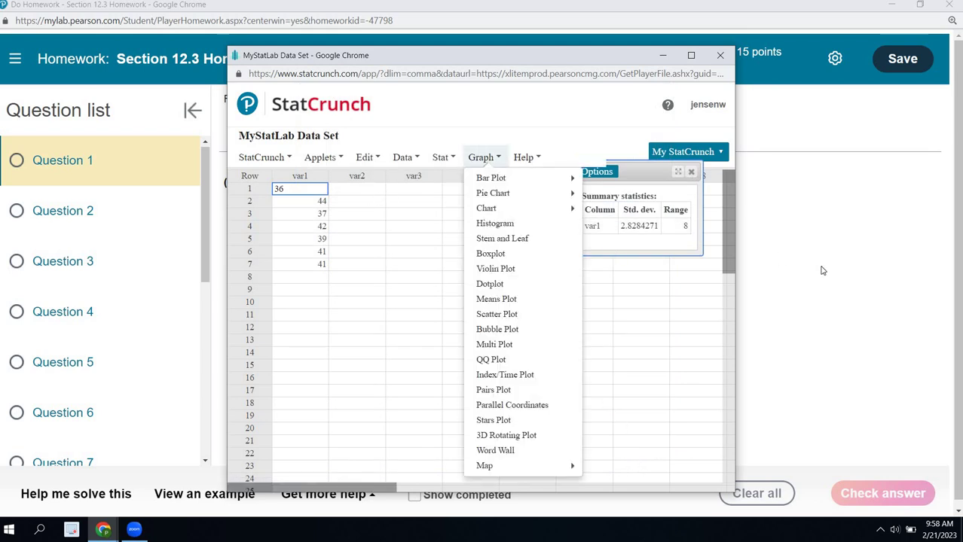
pyautogui.click(866, 290)
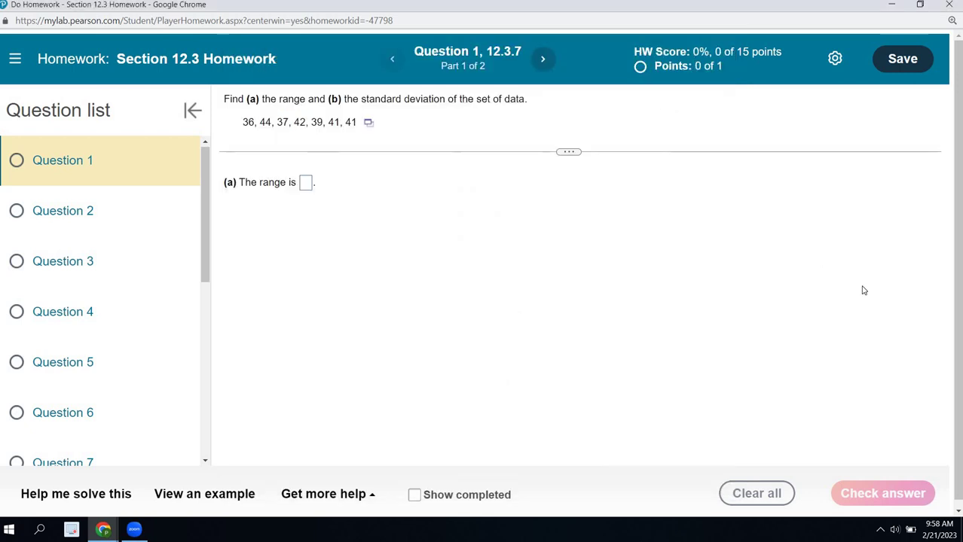
pyautogui.click(305, 183)
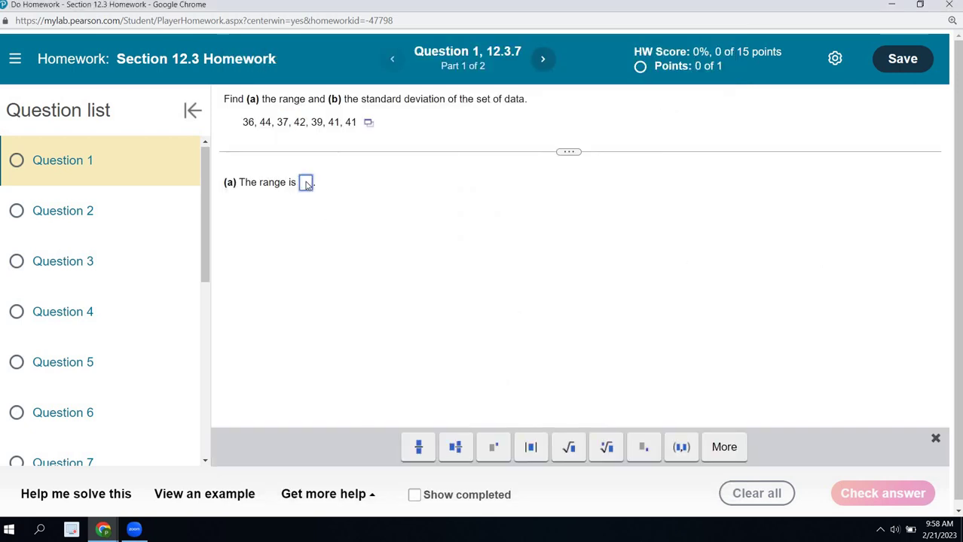
pyautogui.write('8')
pyautogui.press('Return')
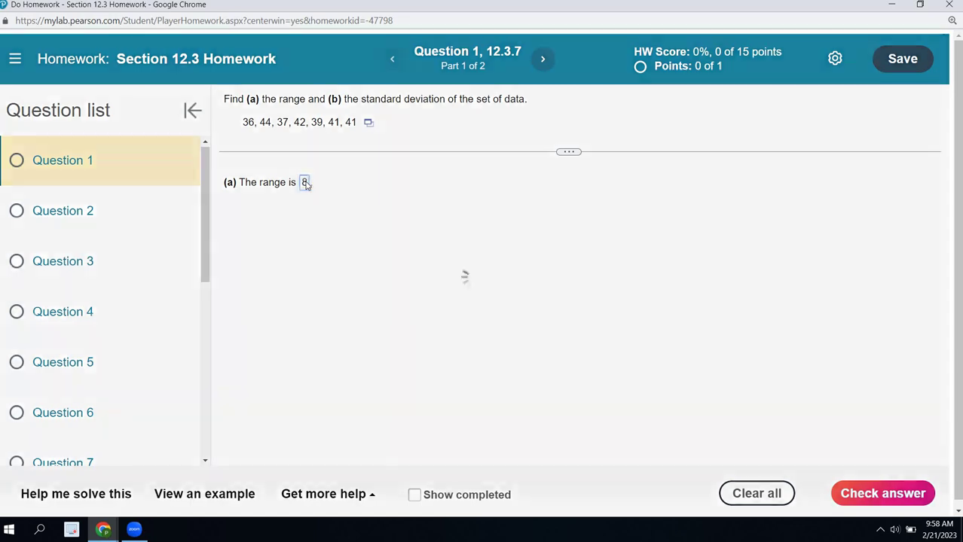
pyautogui.click(494, 310)
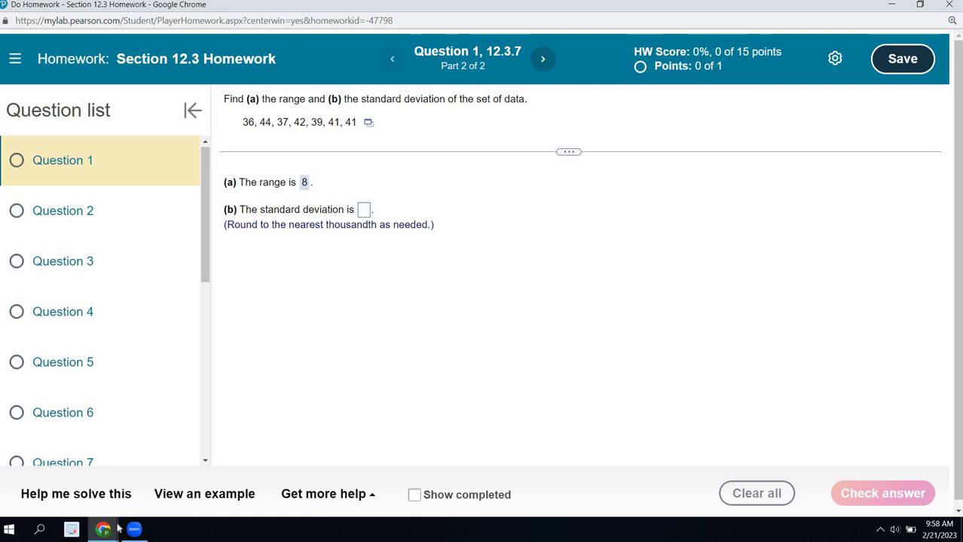
# - Switch back to StatCrunch to read the standard deviation of var1, and close its window
pyautogui.moveTo(103, 529)
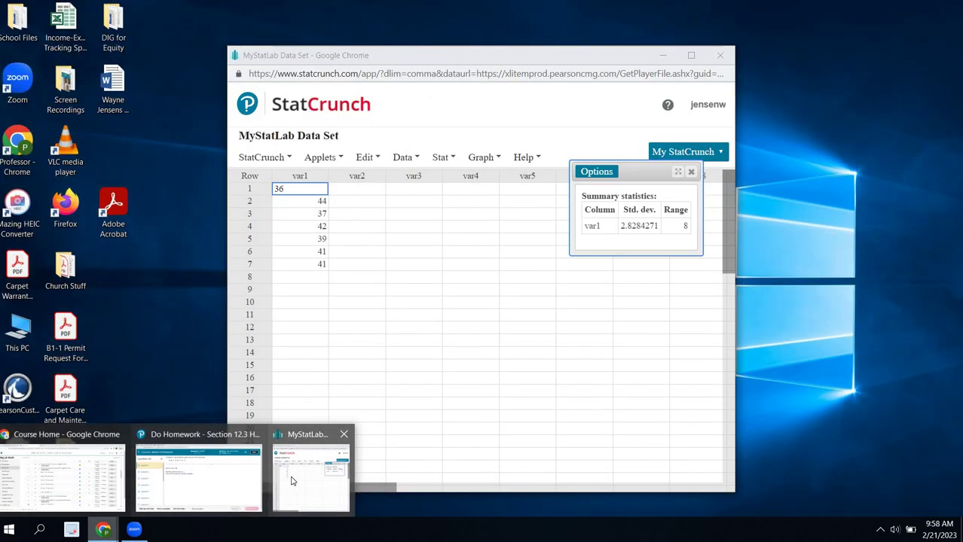
pyautogui.click(293, 481)
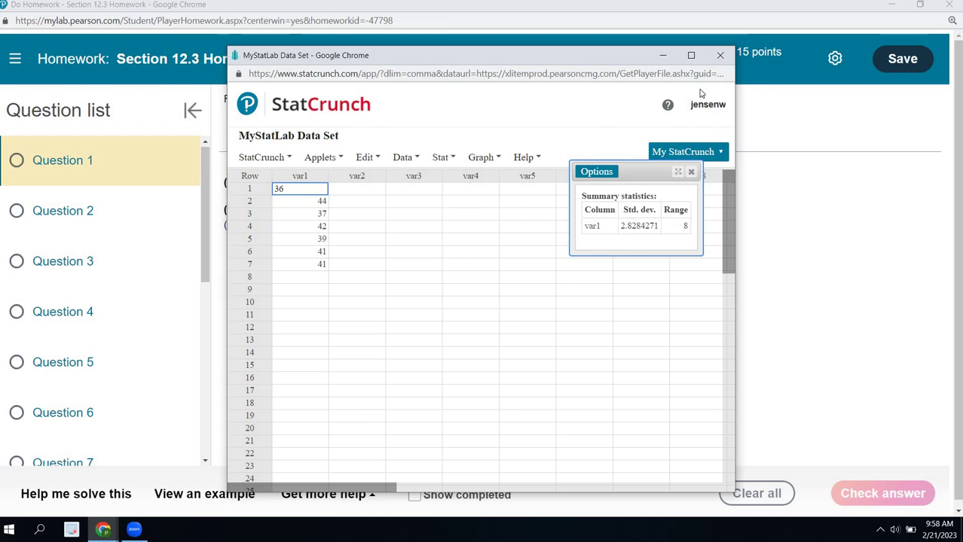
pyautogui.click(720, 56)
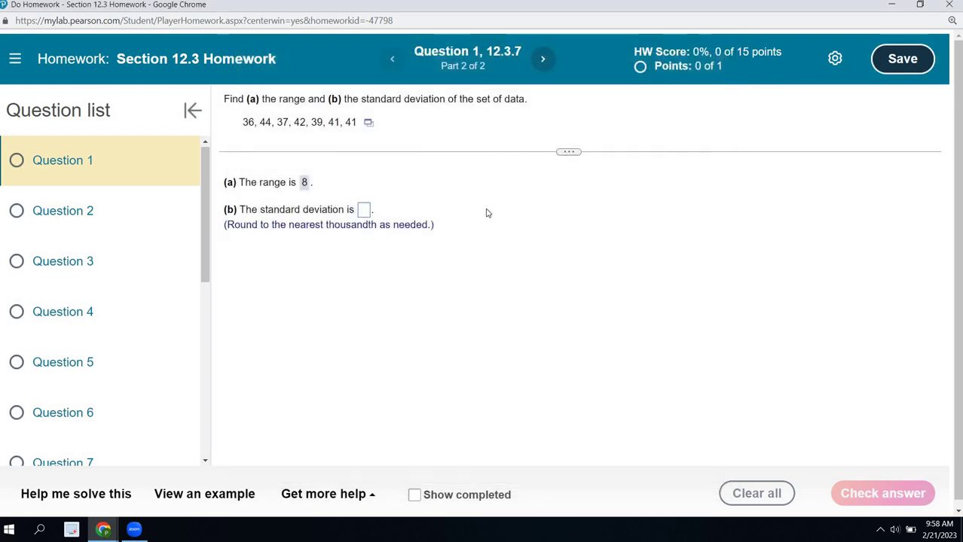
# - Submit 2.828 as the standard deviation in part (b) of Question 1 and dismiss the feedback
pyautogui.click(365, 209)
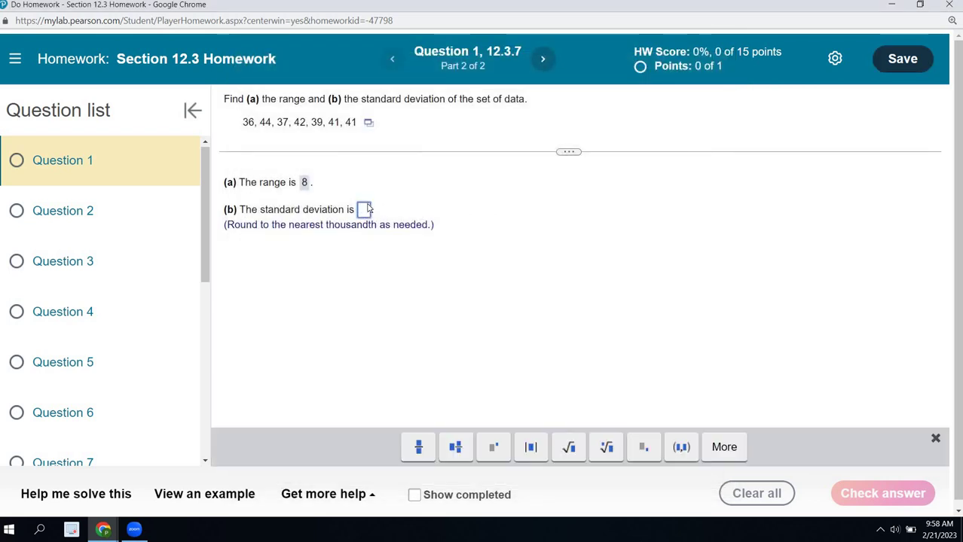
pyautogui.write('2.828')
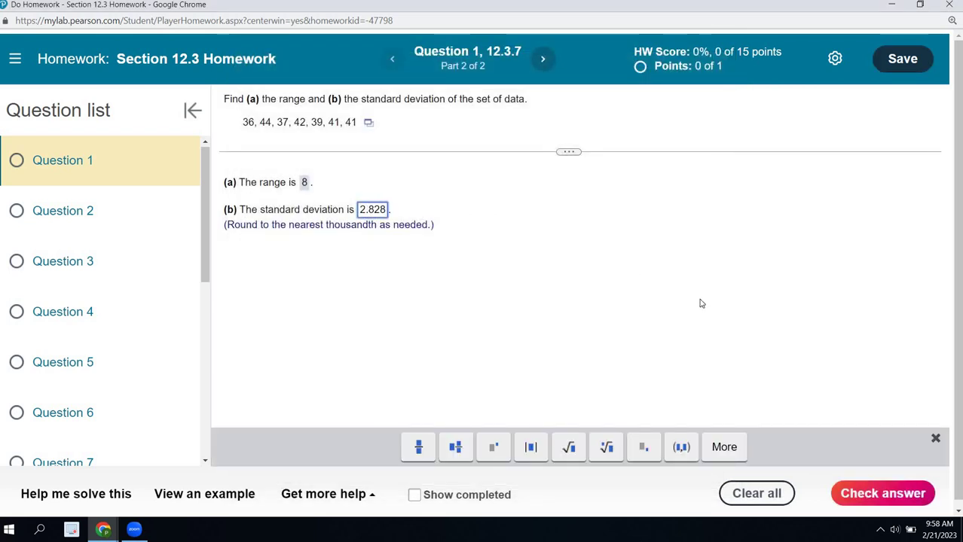
pyautogui.click(897, 488)
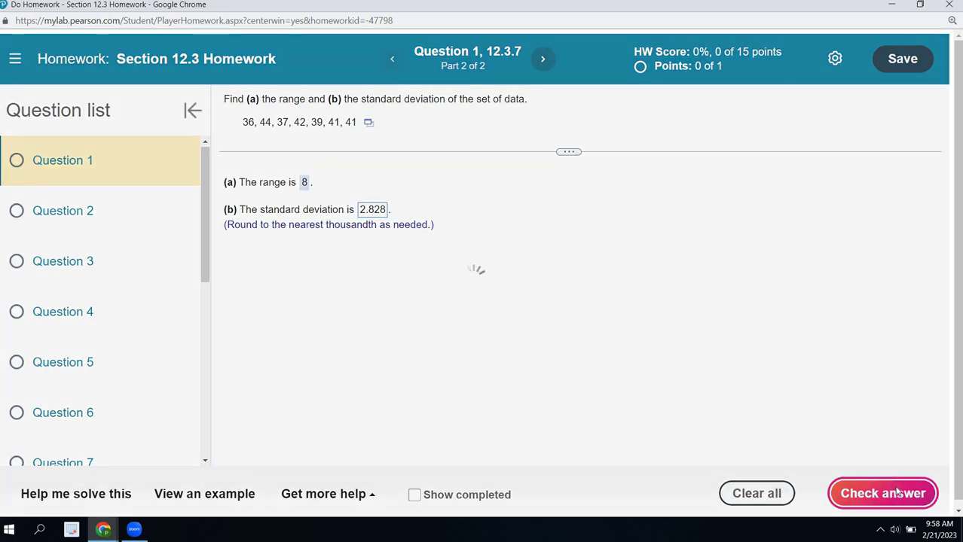
pyautogui.click(516, 318)
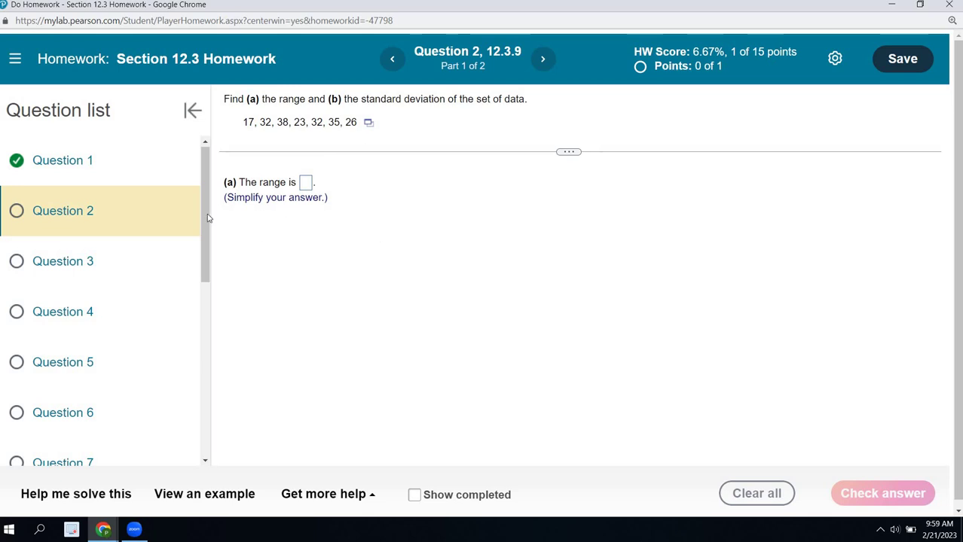
# - Go to Question 4 of the homework and open its sample data in StatCrunch
pyautogui.click(93, 256)
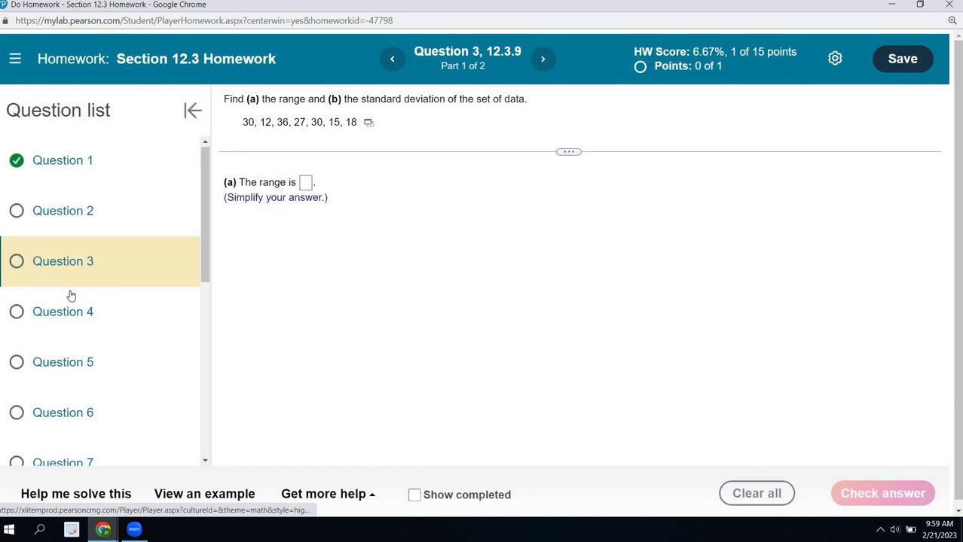
pyautogui.click(67, 311)
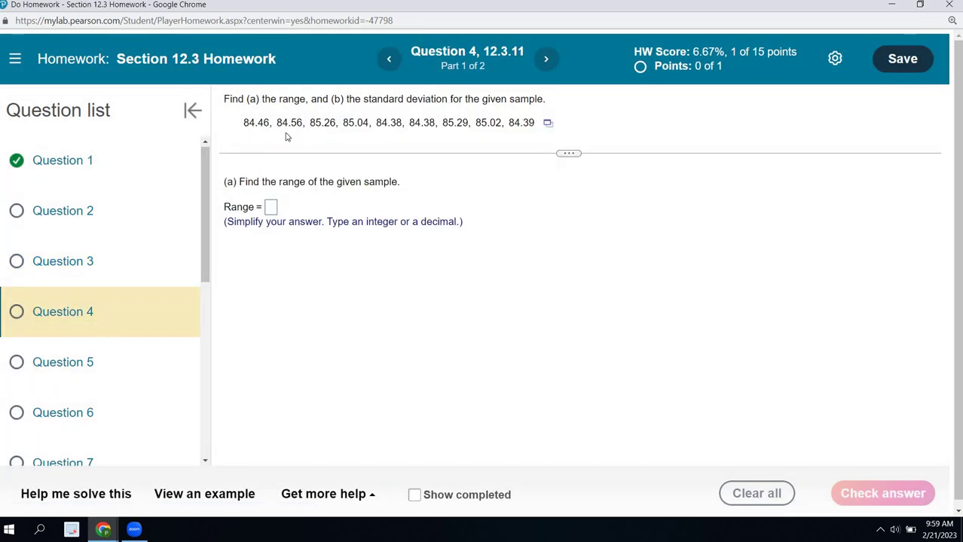
pyautogui.click(549, 125)
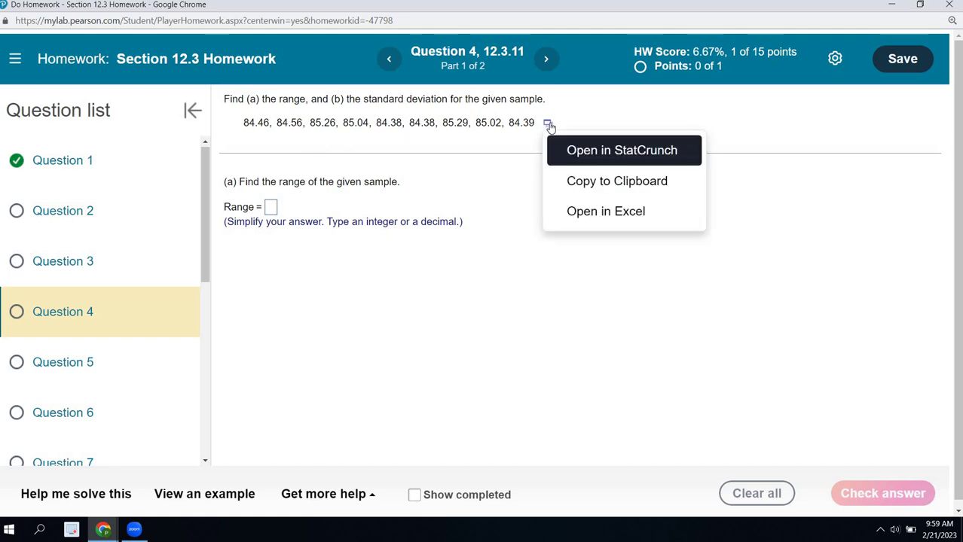
pyautogui.click(584, 150)
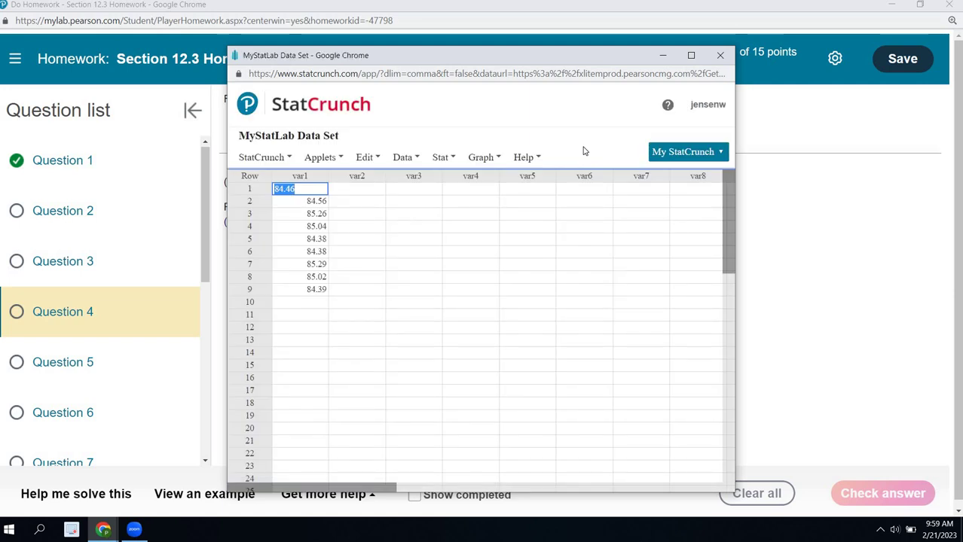
# - Compute column summary statistics for var1 of Question 4's data, limited to standard deviation and range
pyautogui.click(441, 158)
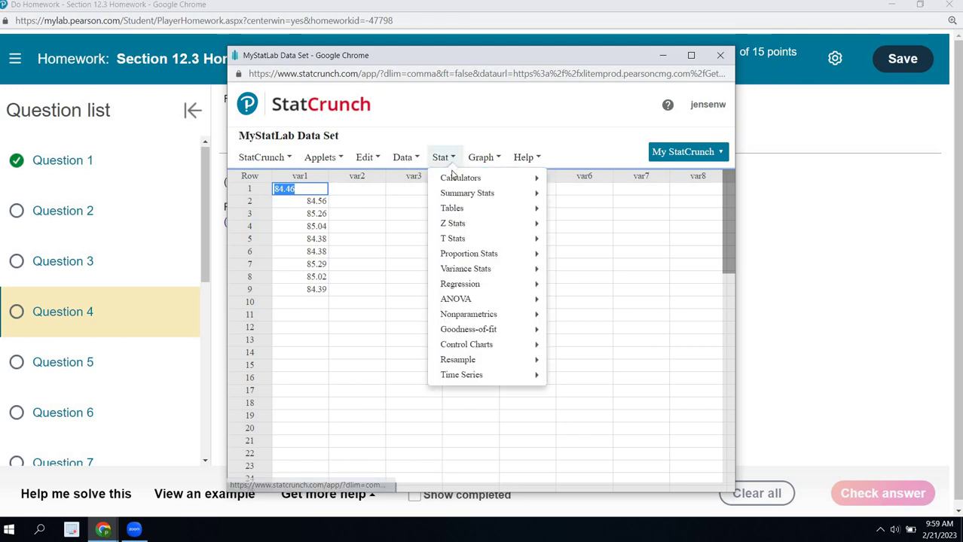
pyautogui.moveTo(456, 196)
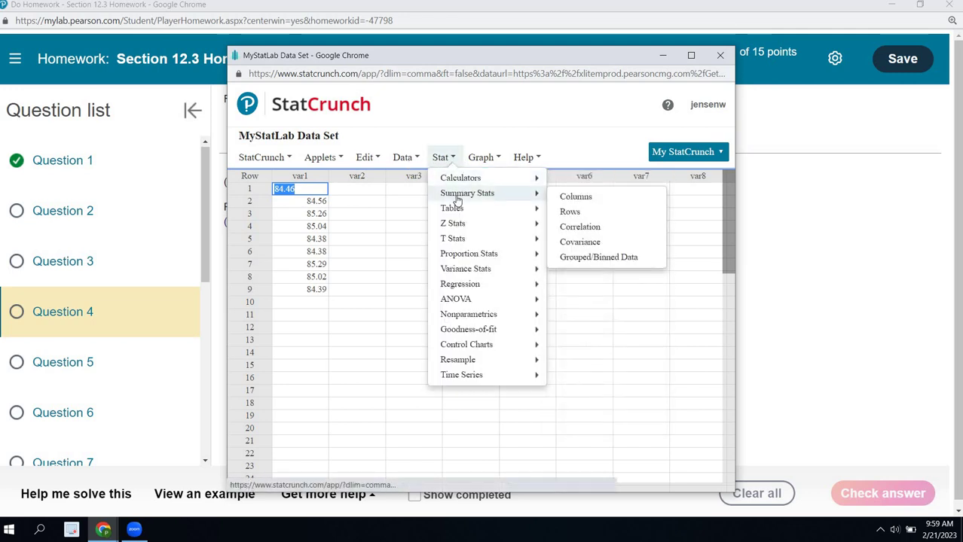
pyautogui.click(586, 198)
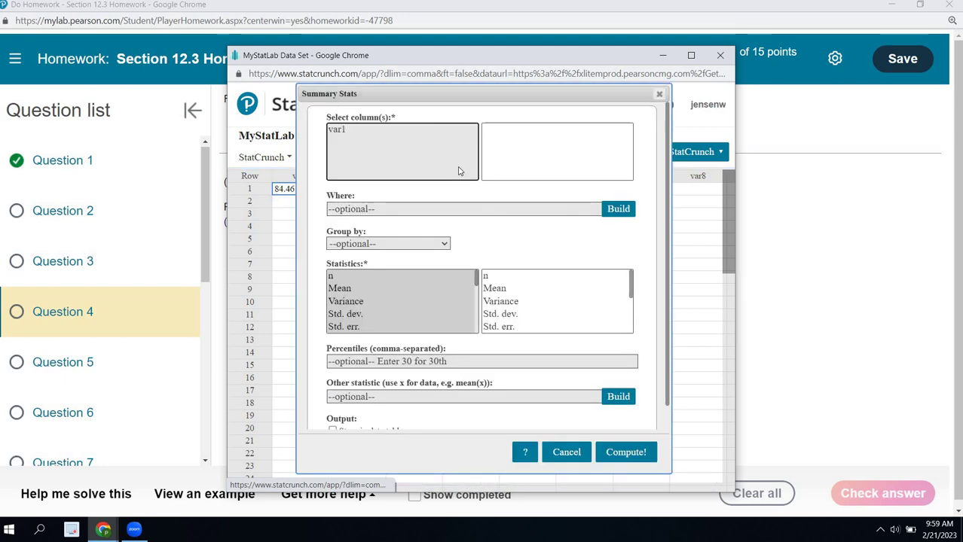
pyautogui.click(331, 129)
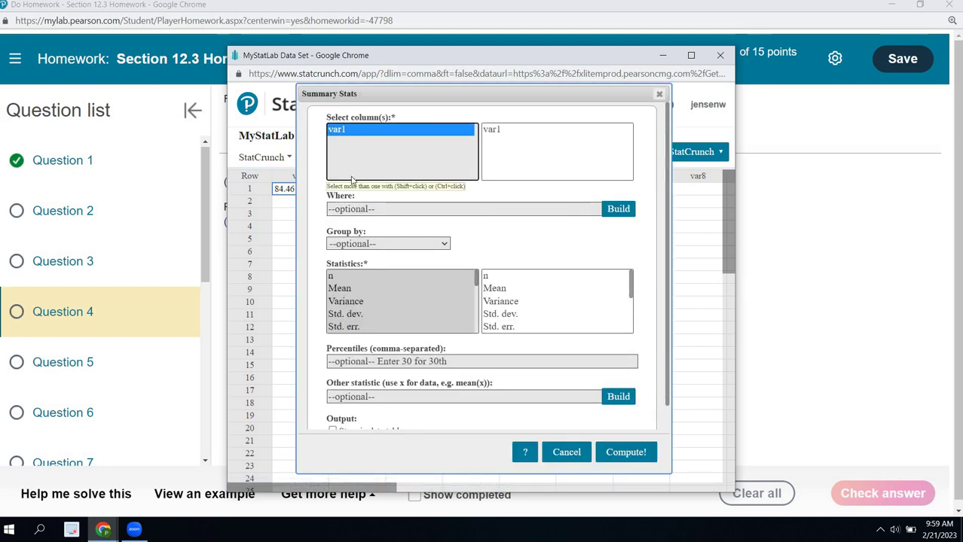
pyautogui.click(345, 317)
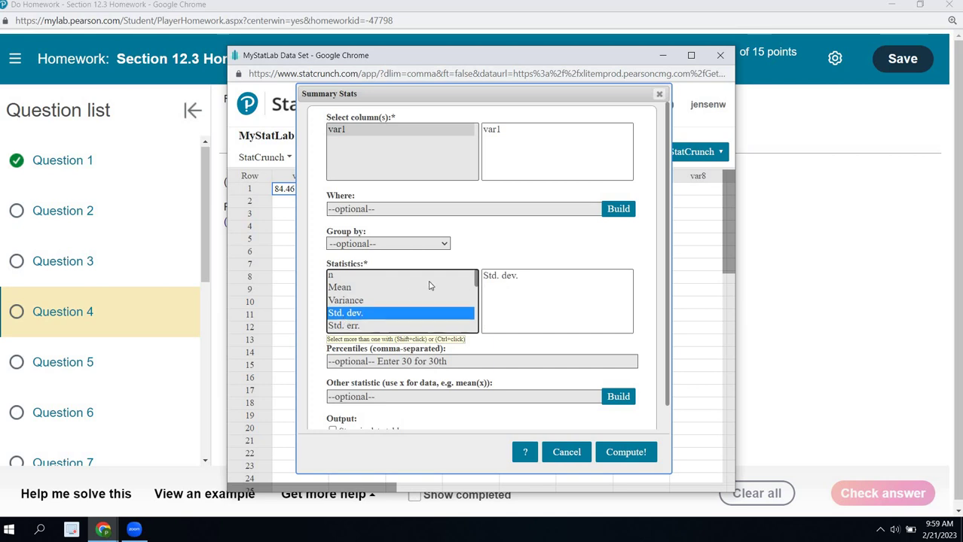
pyautogui.scroll(-2, 429, 284)
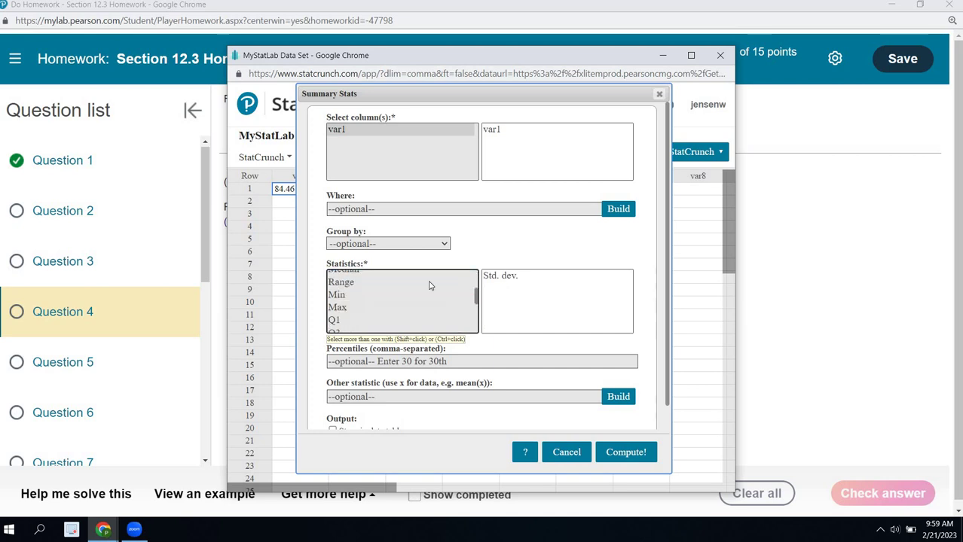
pyautogui.keyDown('ctrl'); pyautogui.click(368, 284); pyautogui.keyUp('ctrl')
pyautogui.click(627, 458)
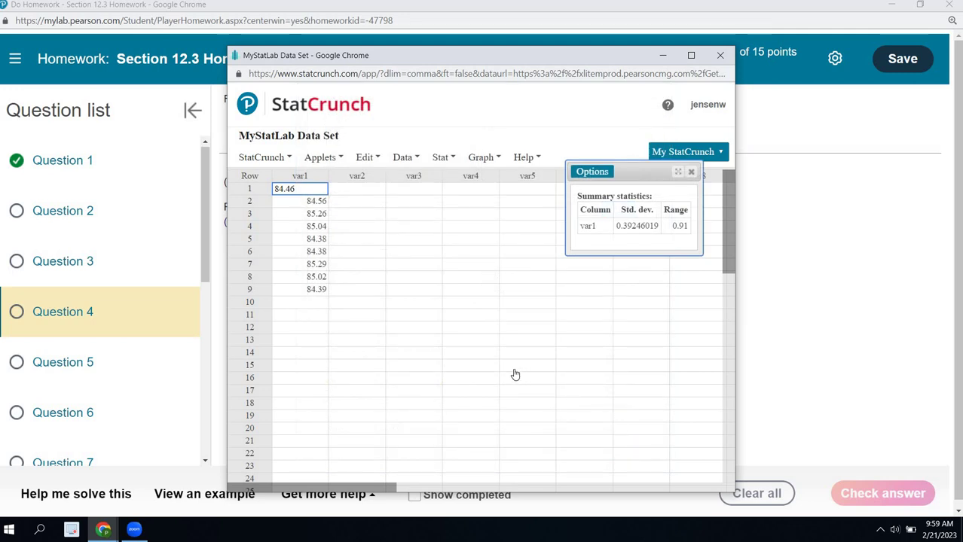
# - Return to the homework and submit 0.91 as the range in part (a) of Question 4
pyautogui.click(223, 273)
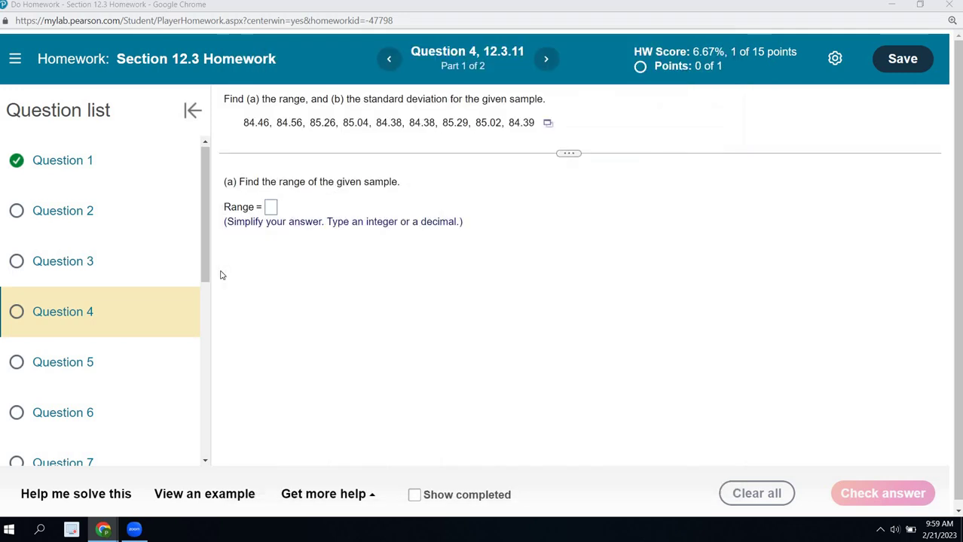
pyautogui.click(270, 209)
pyautogui.write('0.91')
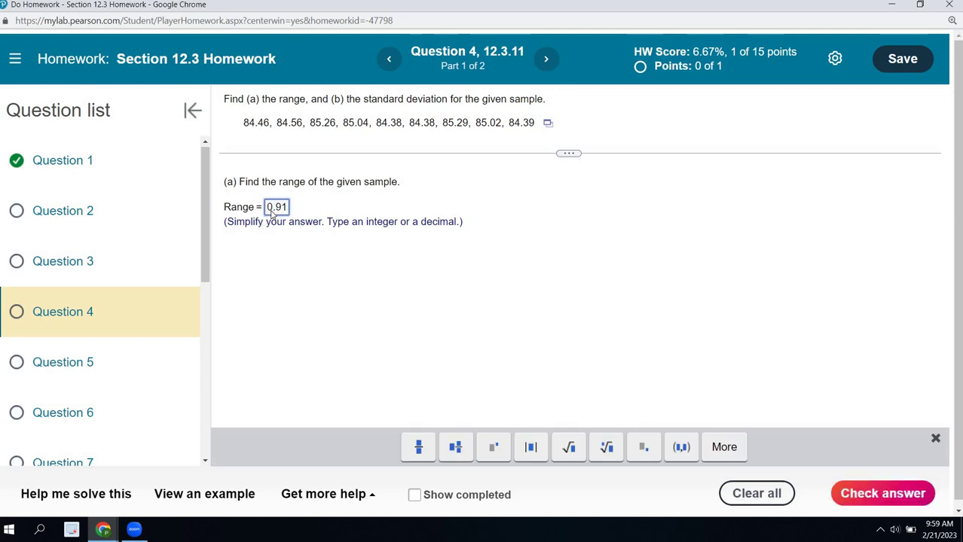
pyautogui.press('Return')
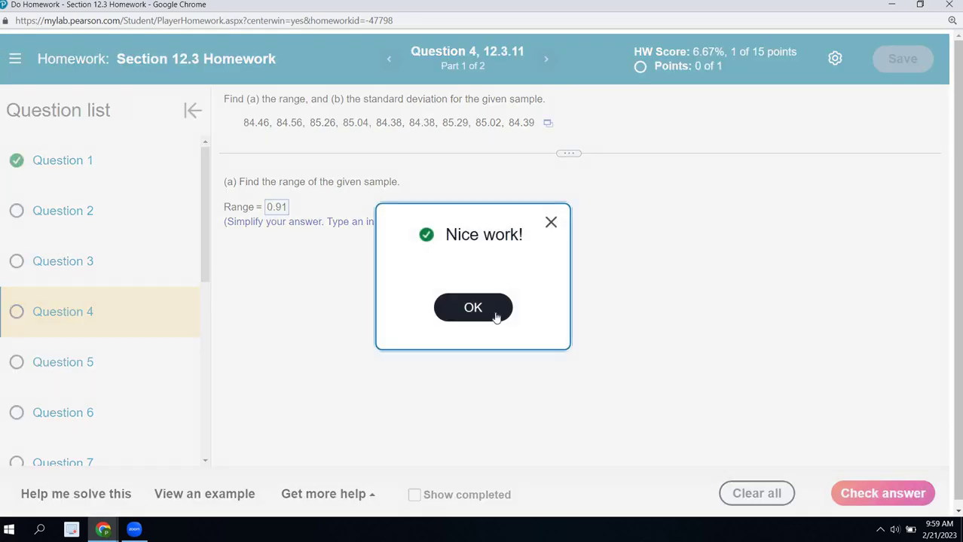
# - Dismiss the feedback, check the standard deviation in Question 4's StatCrunch results, and close that data window
pyautogui.click(493, 314)
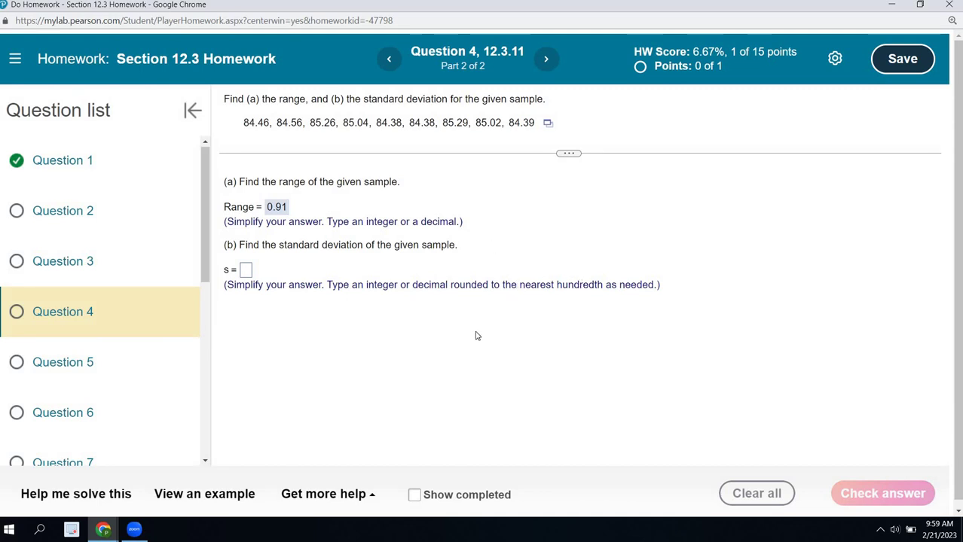
pyautogui.moveTo(348, 417); pyautogui.dragTo(426, 392)
pyautogui.click(432, 387)
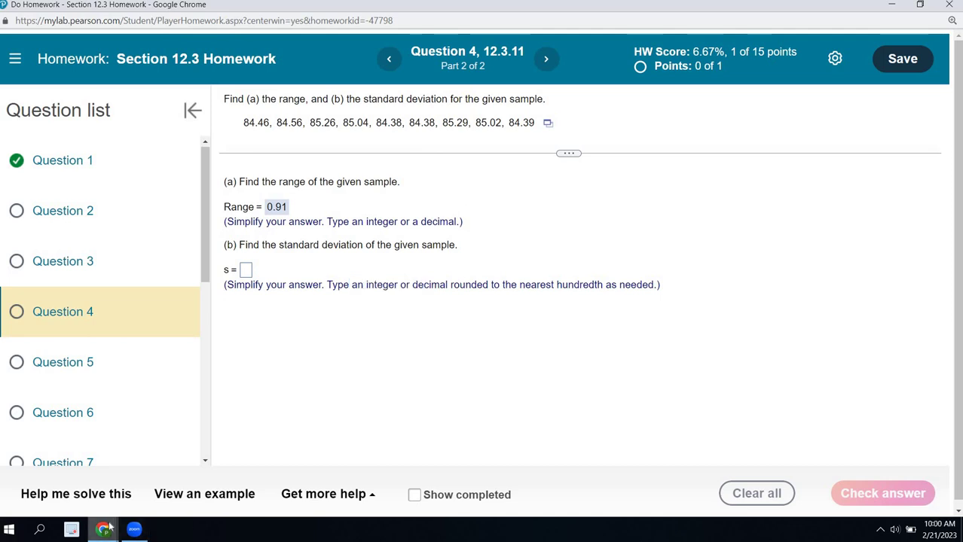
pyautogui.moveTo(106, 527)
pyautogui.click(290, 488)
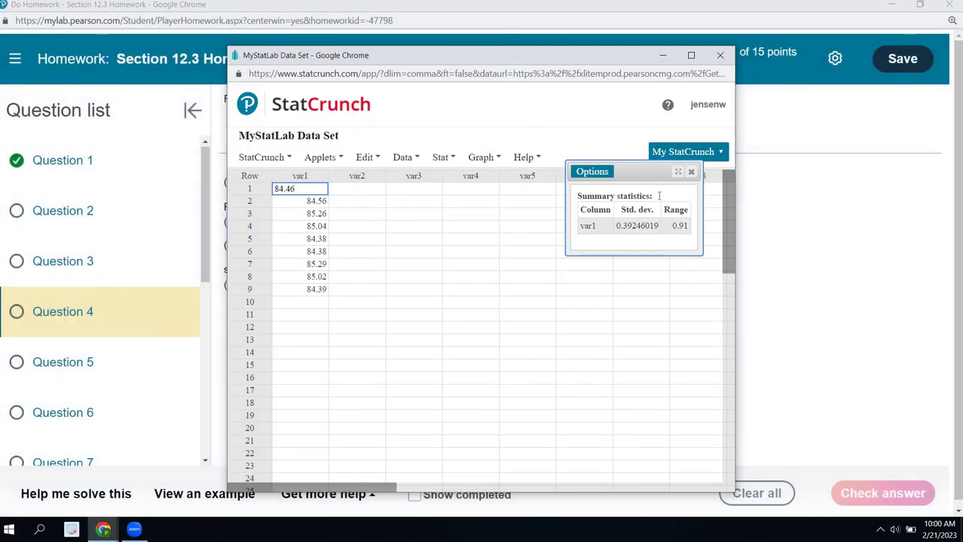
pyautogui.click(719, 56)
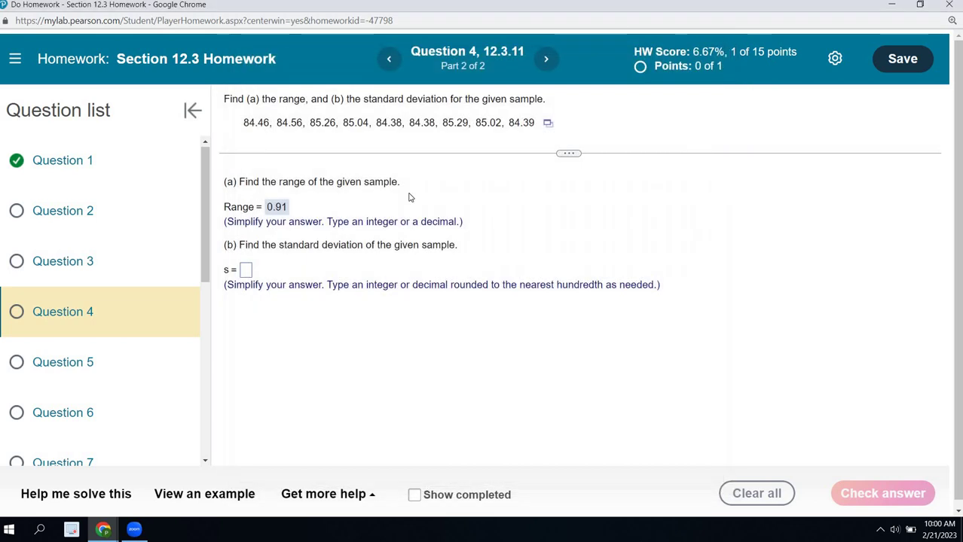
# - Submit 0.39 as the standard deviation in part (b) of Question 4 and continue to Question 5
pyautogui.click(246, 270)
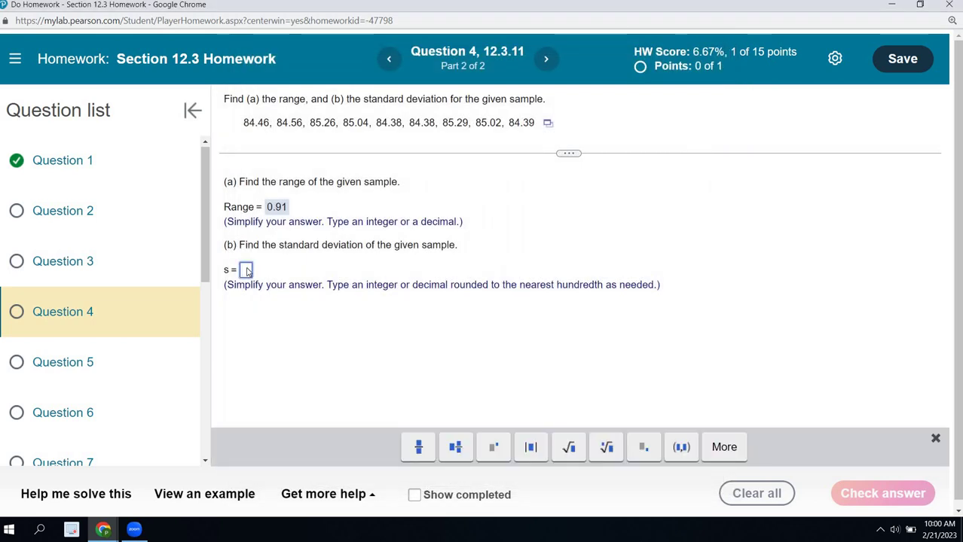
pyautogui.write('0.39')
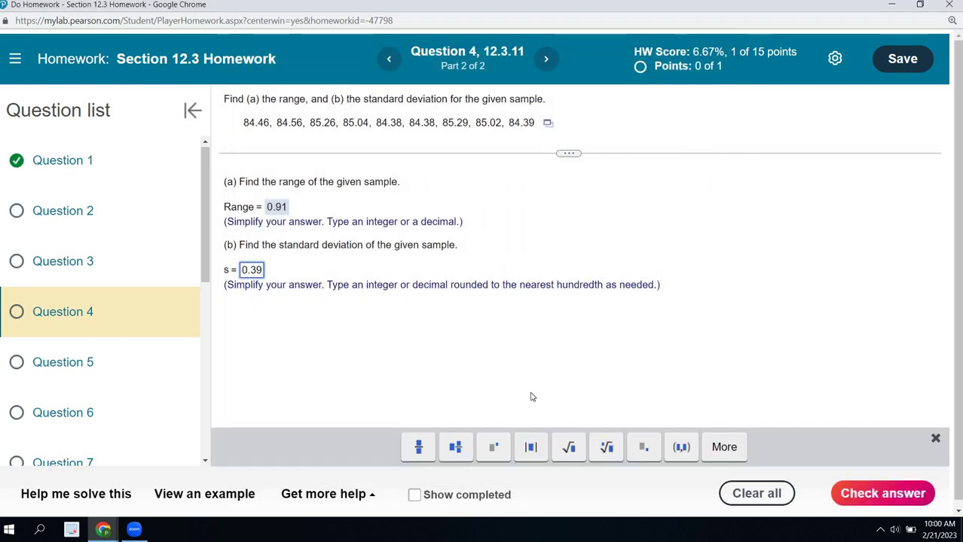
pyautogui.click(860, 495)
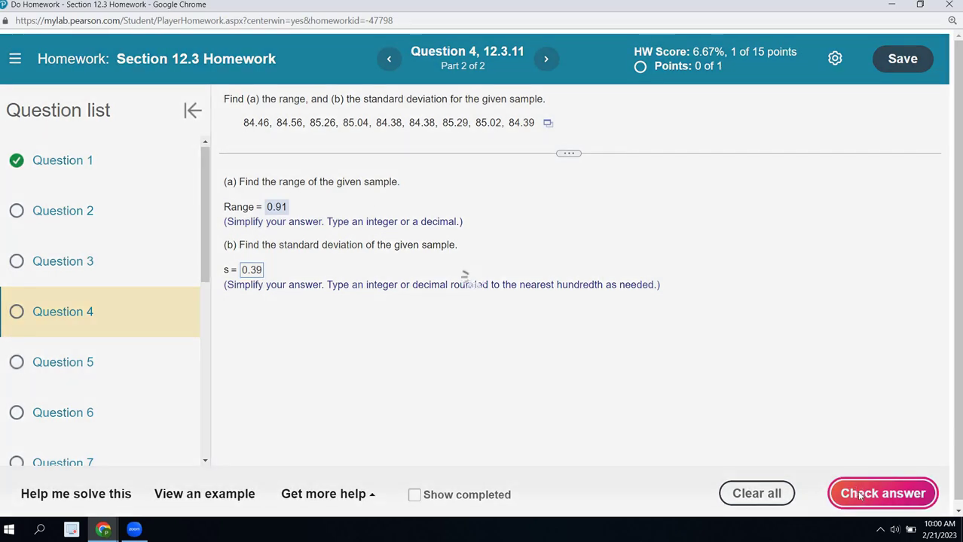
pyautogui.click(509, 312)
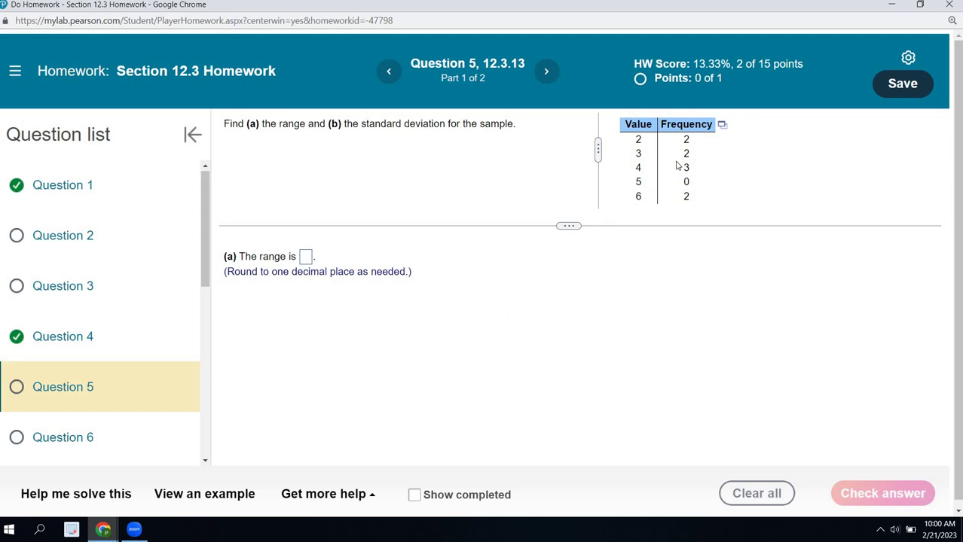
# - Open Question 5's value and frequency table in StatCrunch and reposition its window over the homework
pyautogui.click(722, 133)
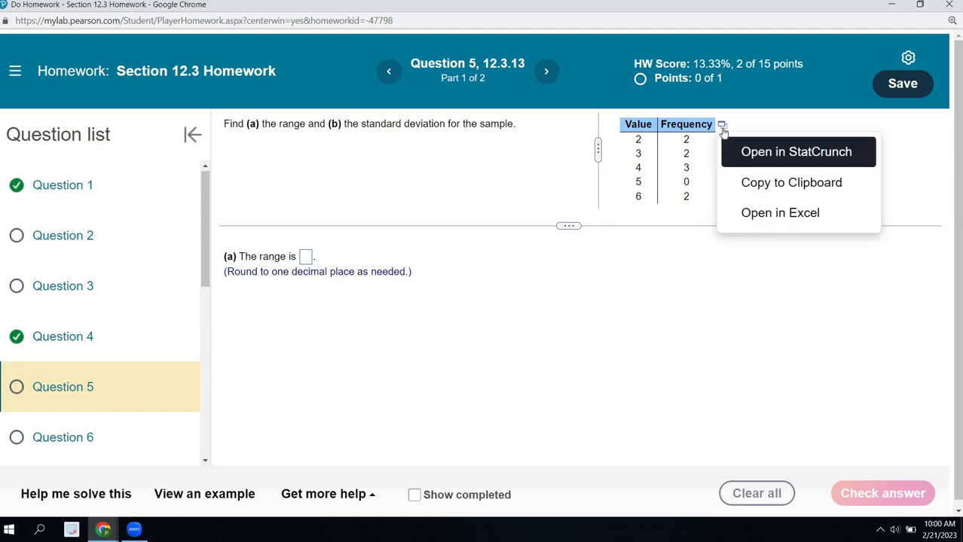
pyautogui.click(738, 149)
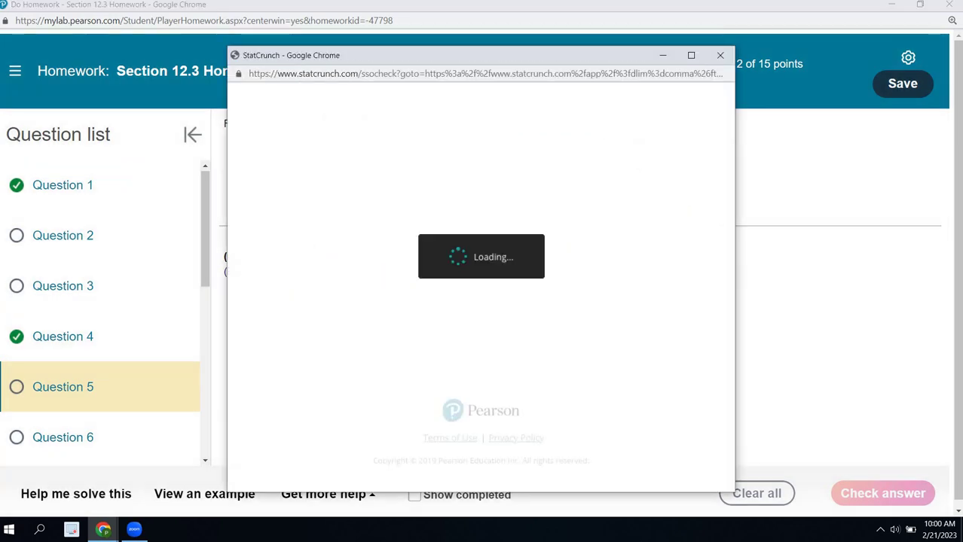
pyautogui.moveTo(517, 60); pyautogui.dragTo(547, 192)
pyautogui.moveTo(547, 226); pyautogui.dragTo(518, 92)
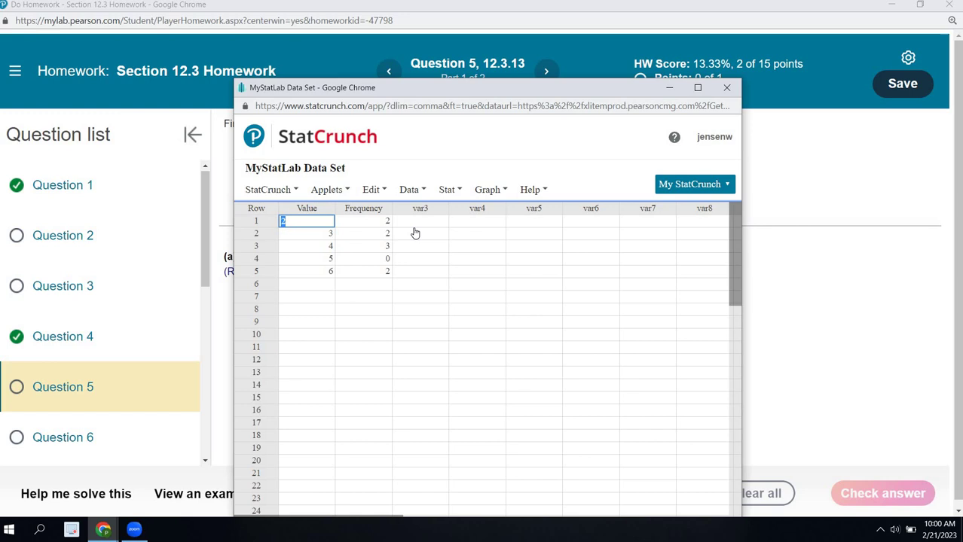
# - Set up grouped/binned summary statistics with the bins in Value and the counts in Frequency
pyautogui.click(446, 189)
pyautogui.moveTo(461, 228)
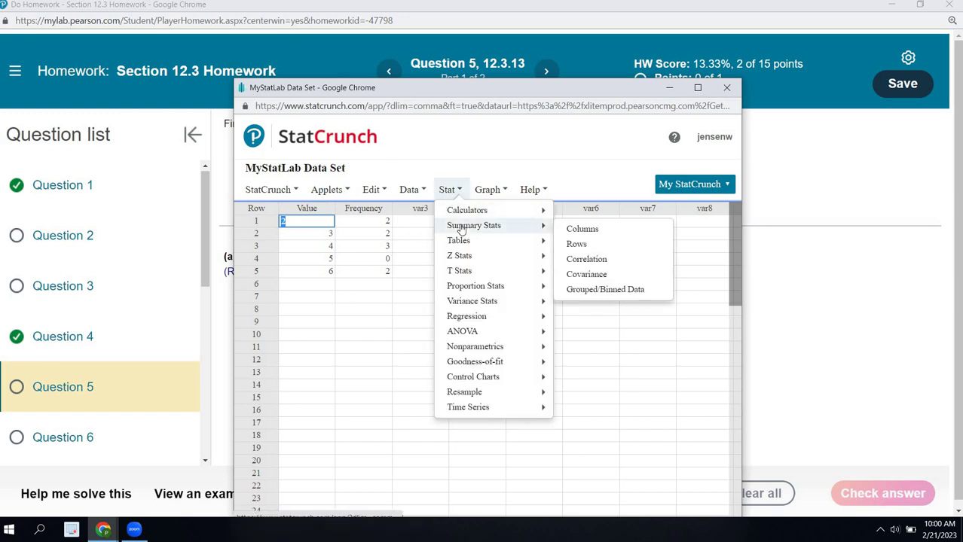
pyautogui.click(614, 296)
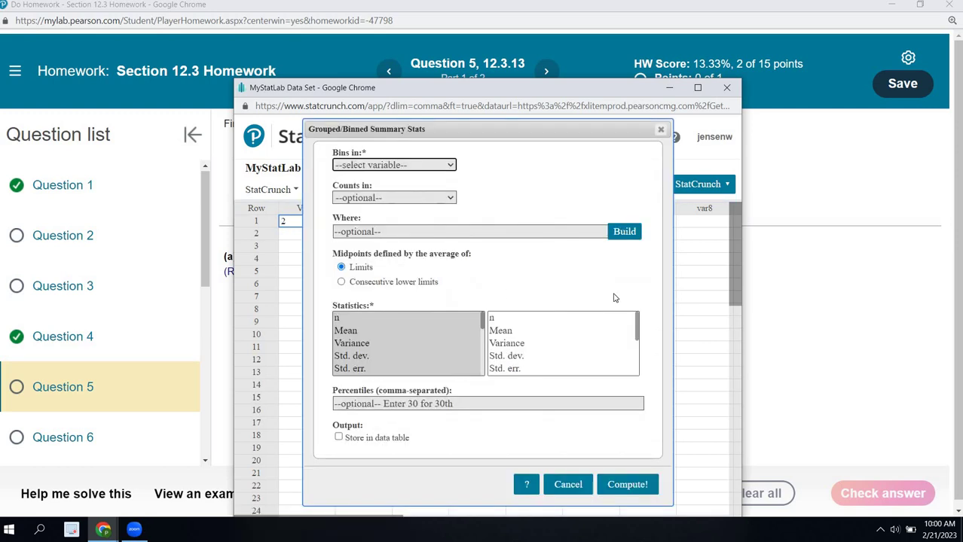
pyautogui.click(437, 166)
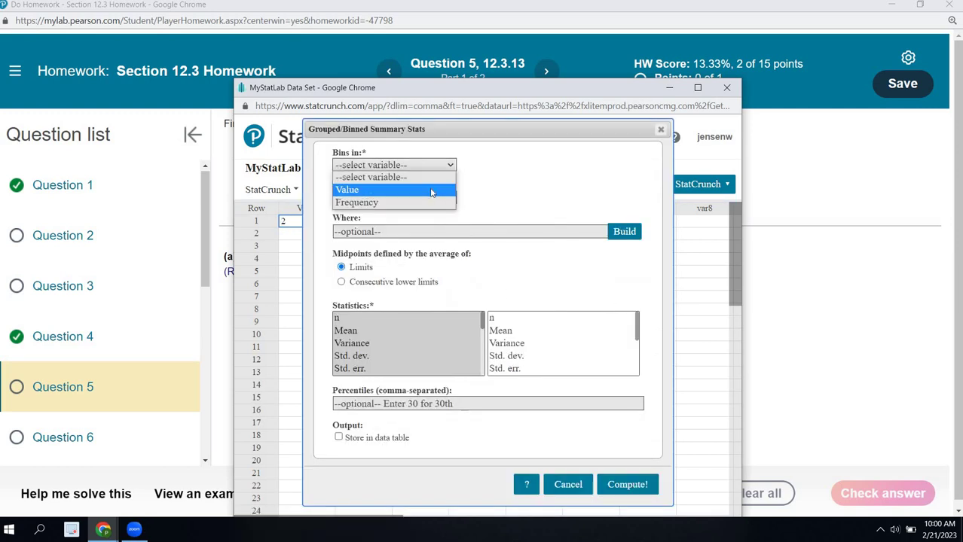
pyautogui.click(432, 190)
pyautogui.click(429, 199)
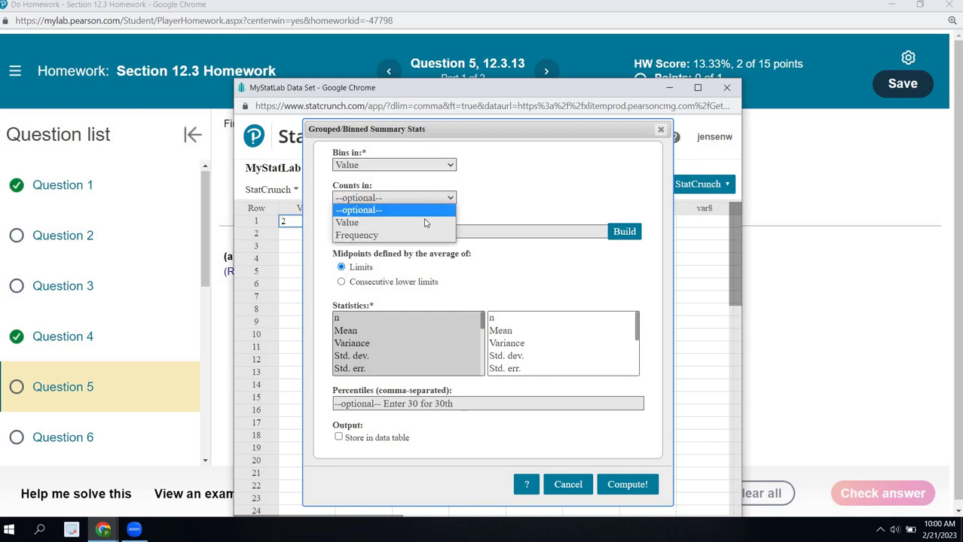
pyautogui.click(425, 238)
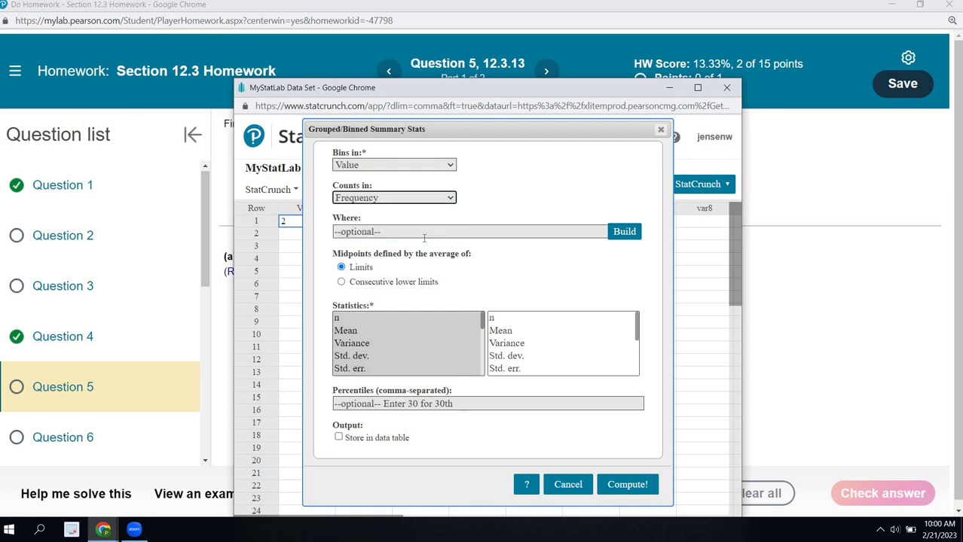
# - Limit the grouped statistics to standard deviation and range and compute them
pyautogui.scroll(-1, 348, 347)
pyautogui.click(350, 342)
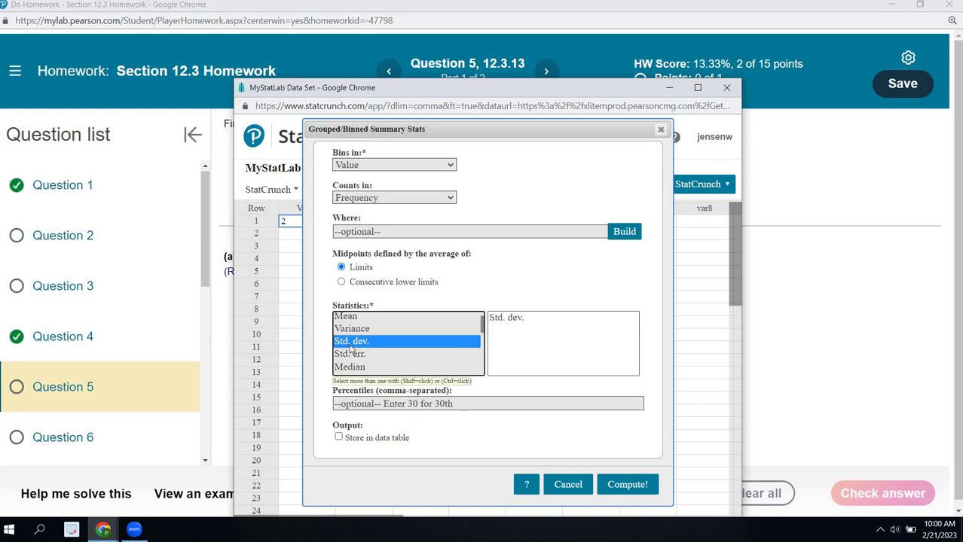
pyautogui.scroll(-2, 351, 348)
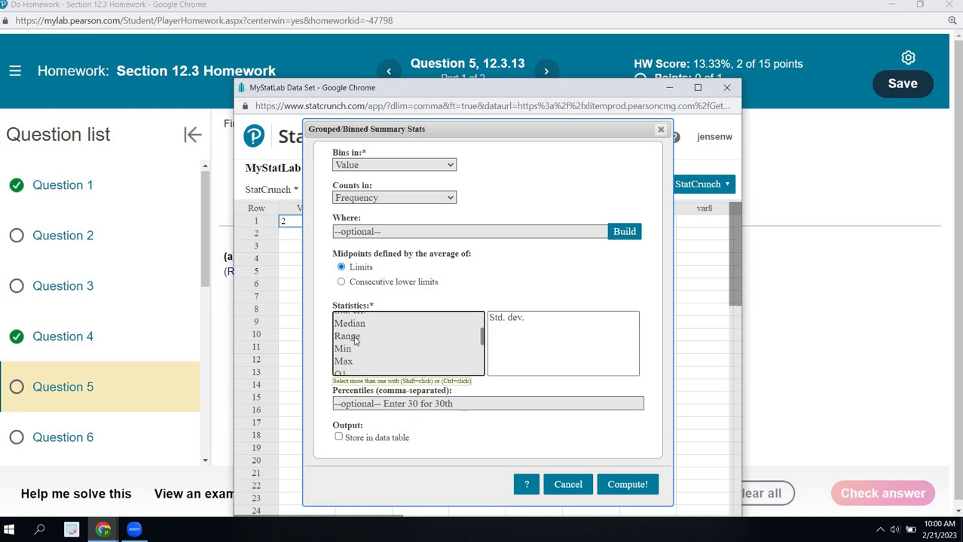
pyautogui.keyDown('ctrl'); pyautogui.click(354, 337); pyautogui.keyUp('ctrl')
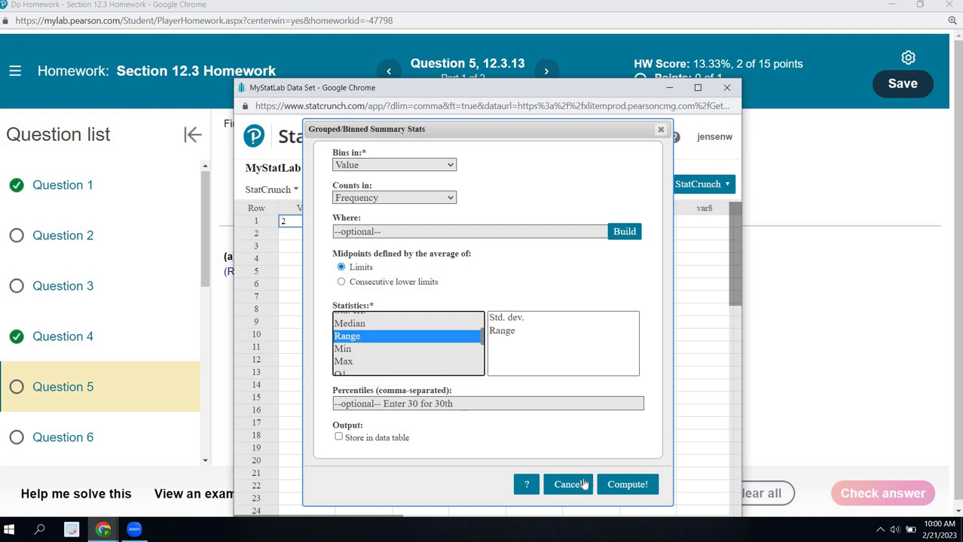
pyautogui.click(623, 493)
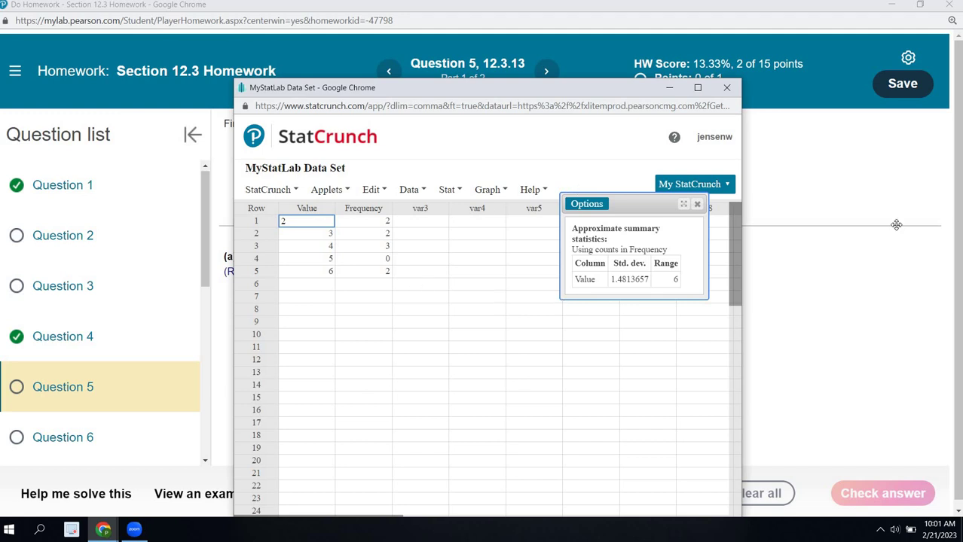
# - Return to the homework, try 6 as the range in part (a) of Question 5, and dismiss the feedback
pyautogui.click(874, 266)
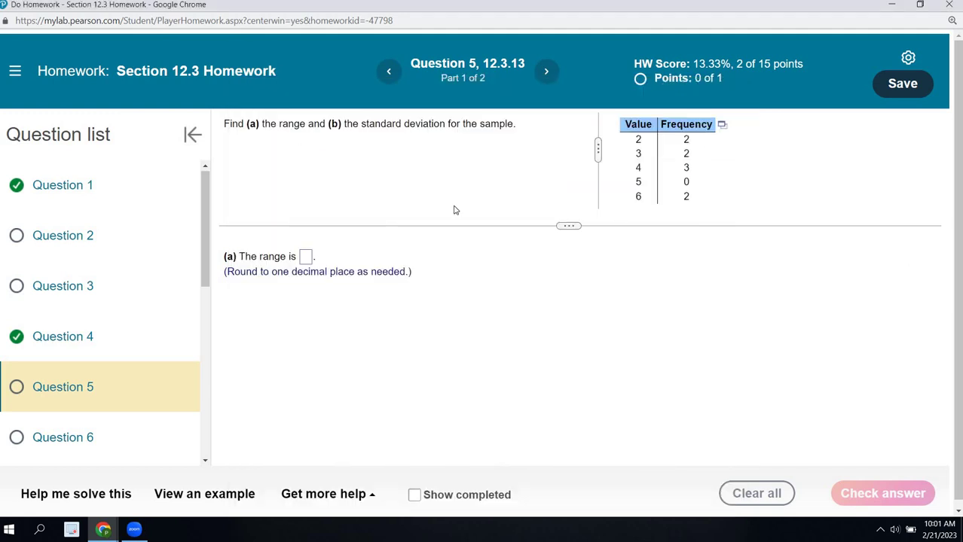
pyautogui.click(305, 257)
pyautogui.write('6')
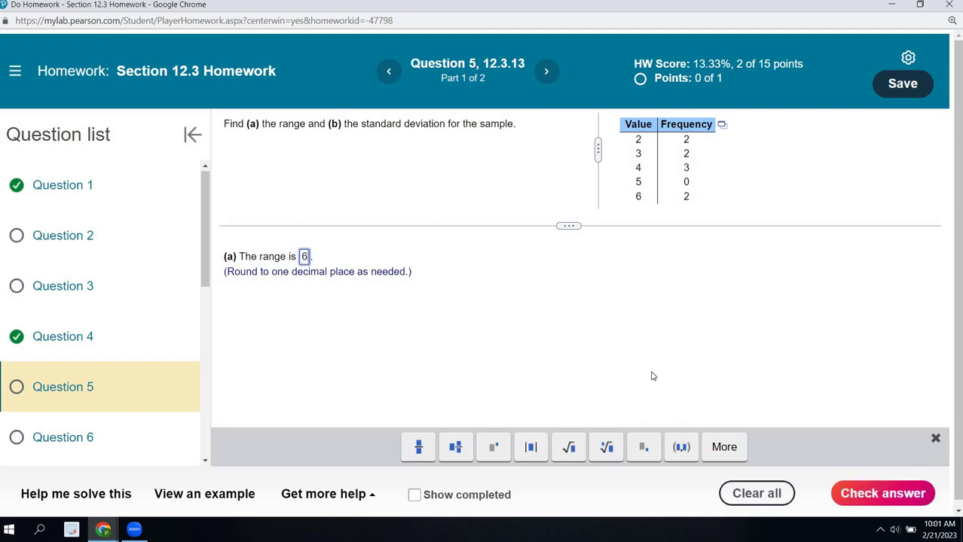
pyautogui.click(873, 500)
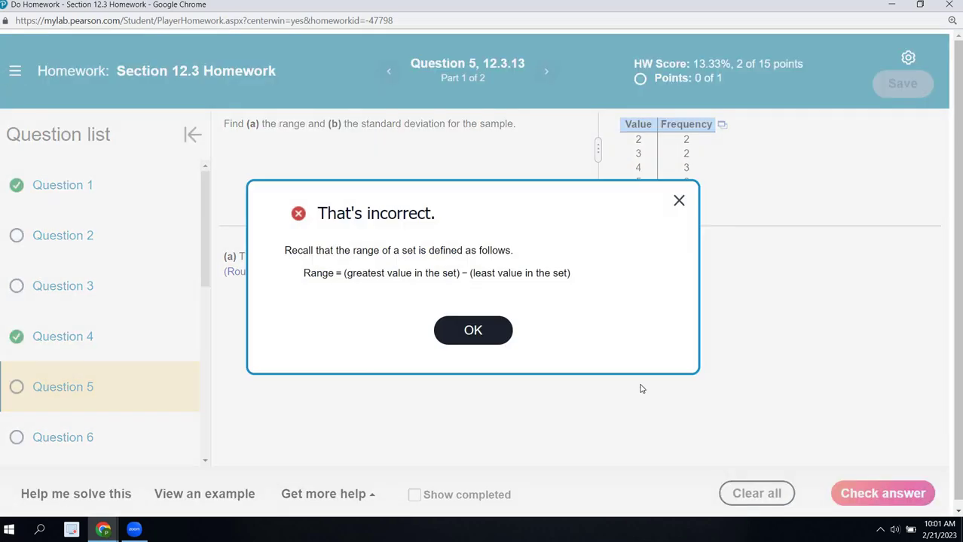
pyautogui.click(488, 340)
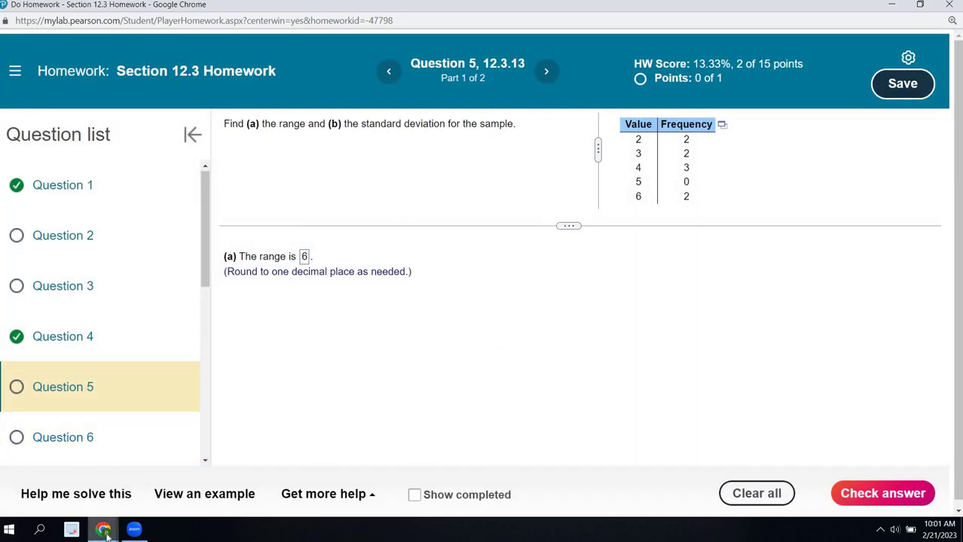
# - Compare the range in Question 5's StatCrunch results with the listed values and return to the homework
pyautogui.moveTo(103, 529)
pyautogui.click(305, 476)
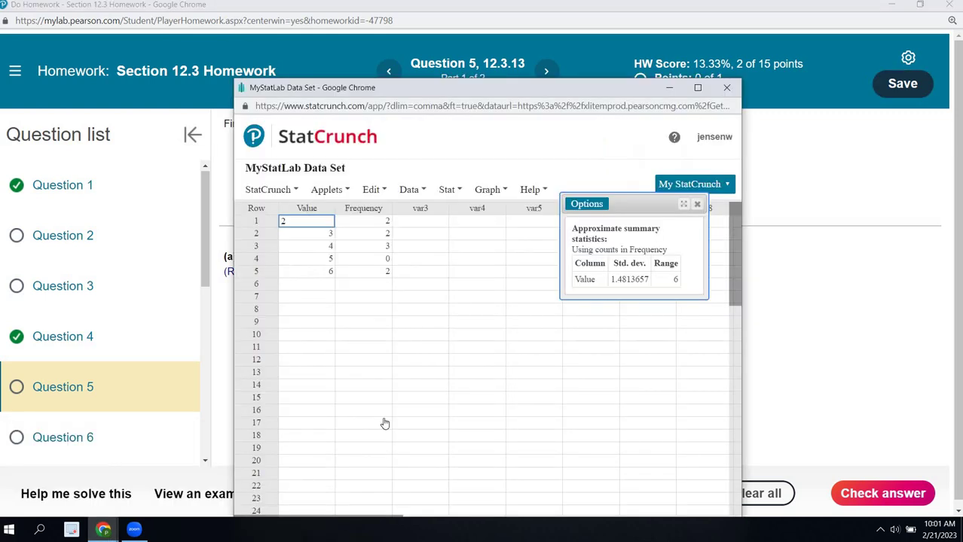
pyautogui.click(783, 330)
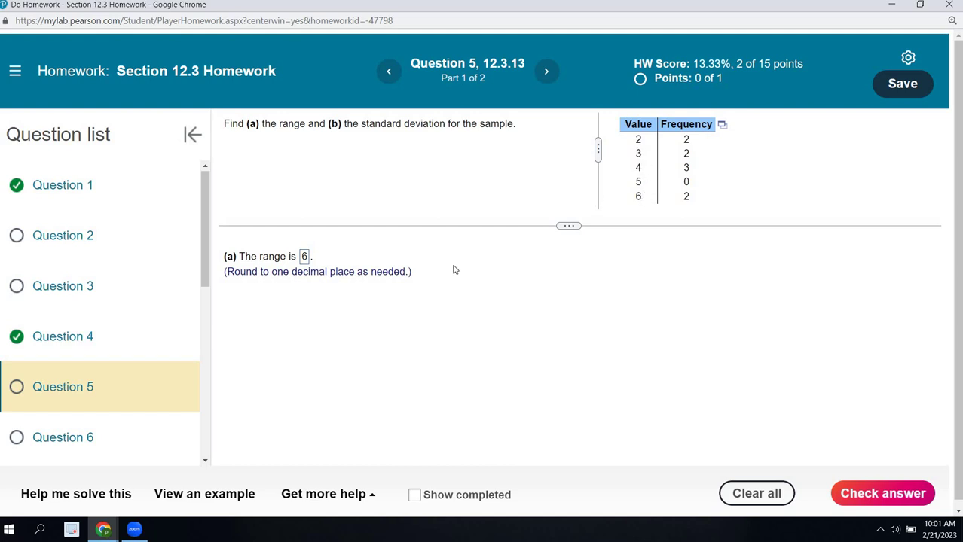
# - Change the range in part (a) of Question 5 to 4, submit it, and dismiss the feedback
pyautogui.click(307, 263)
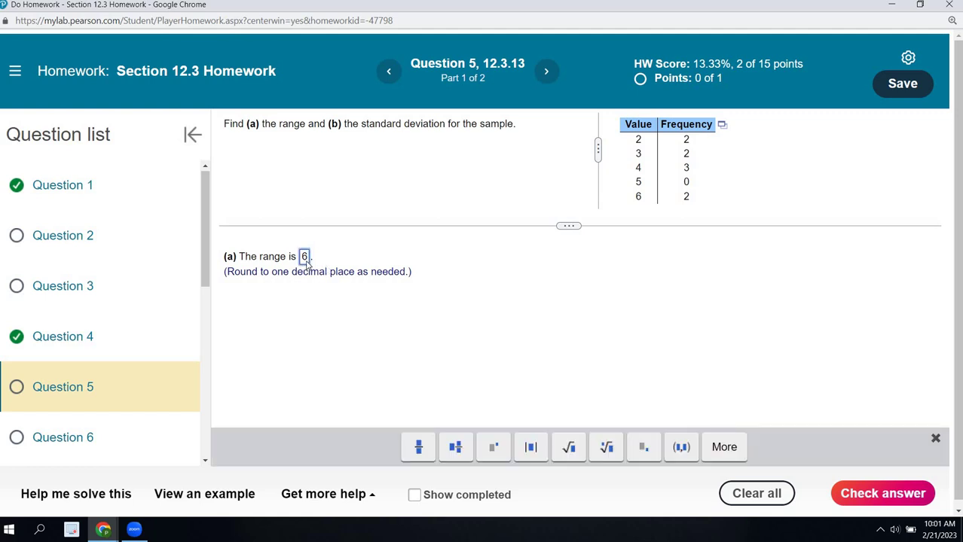
pyautogui.press('BackSpace')
pyautogui.write('4')
pyautogui.click(908, 492)
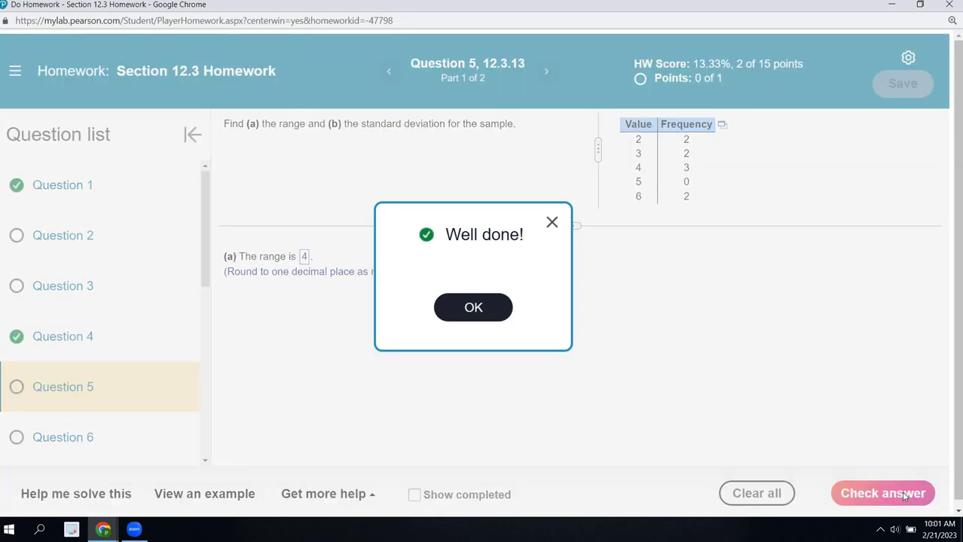
pyautogui.click(459, 313)
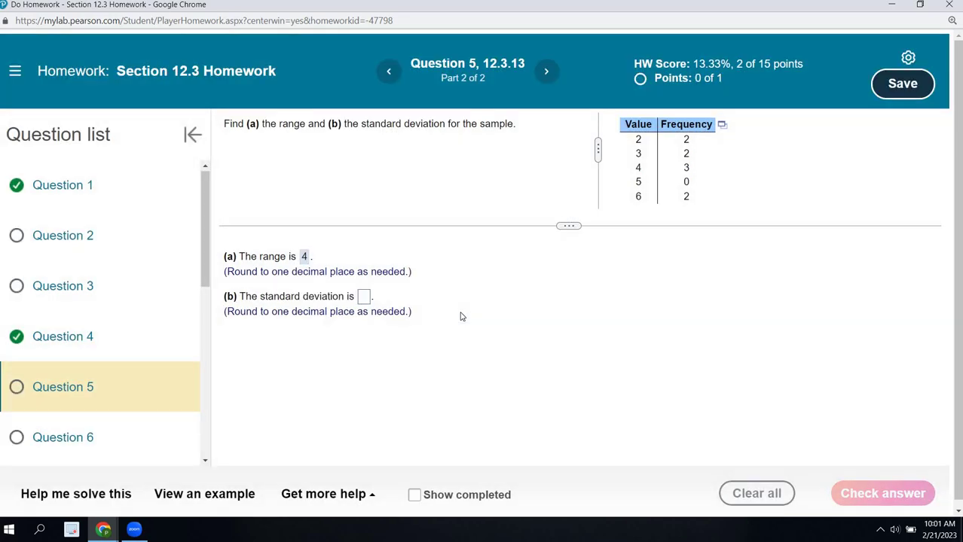
# - Check the standard deviation in Question 5's StatCrunch results for part (b) and return to the homework
pyautogui.click(362, 297)
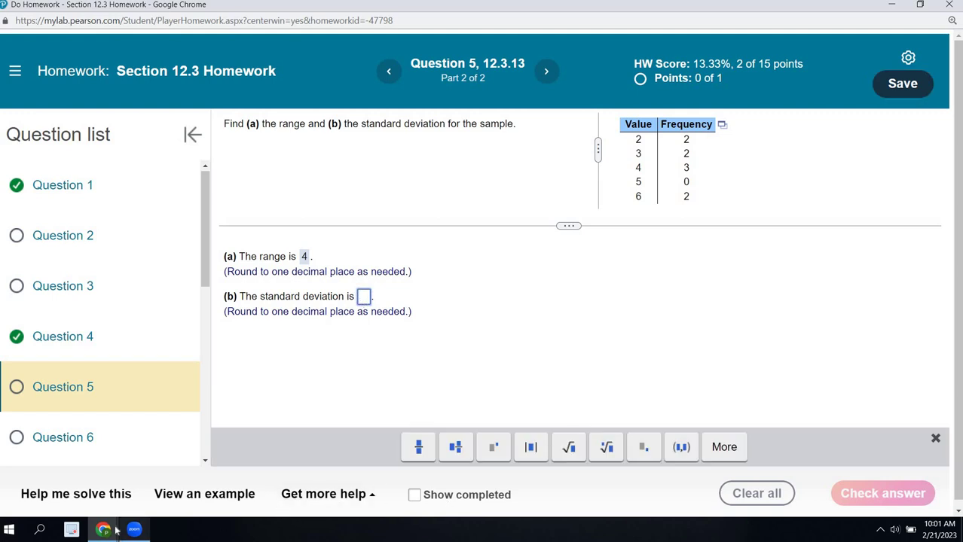
pyautogui.moveTo(103, 530)
pyautogui.click(320, 468)
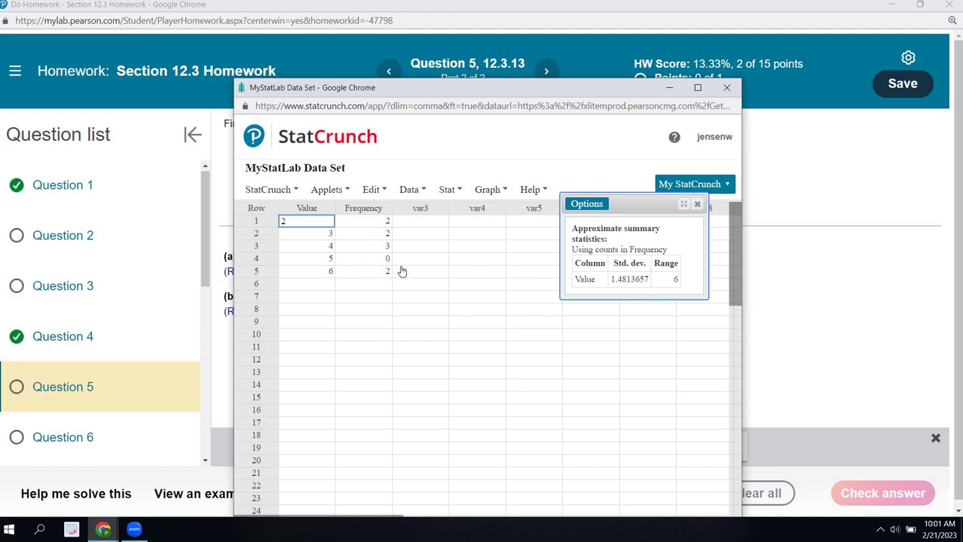
pyautogui.click(333, 283)
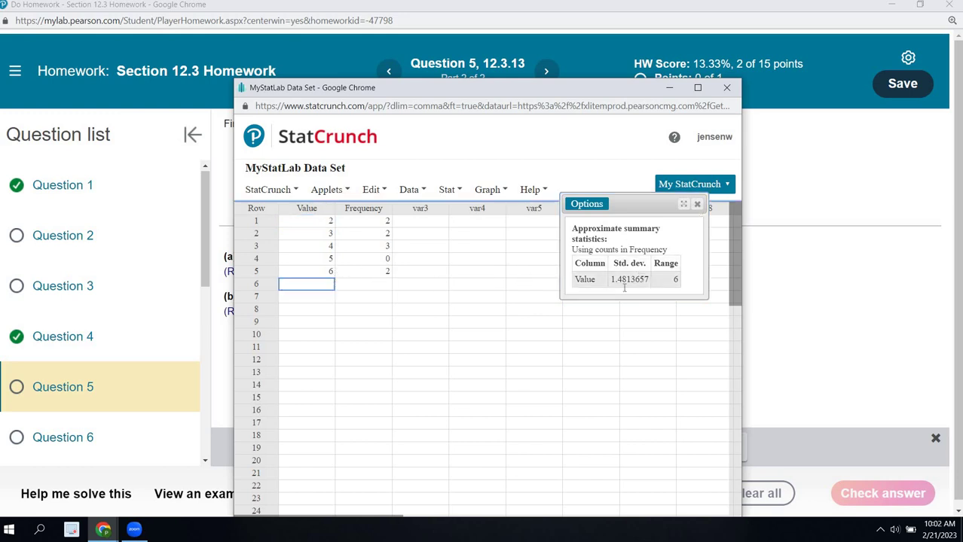
pyautogui.click(217, 419)
# - Submit 1.5 as the standard deviation in part (b) of Question 5
pyautogui.click(363, 298)
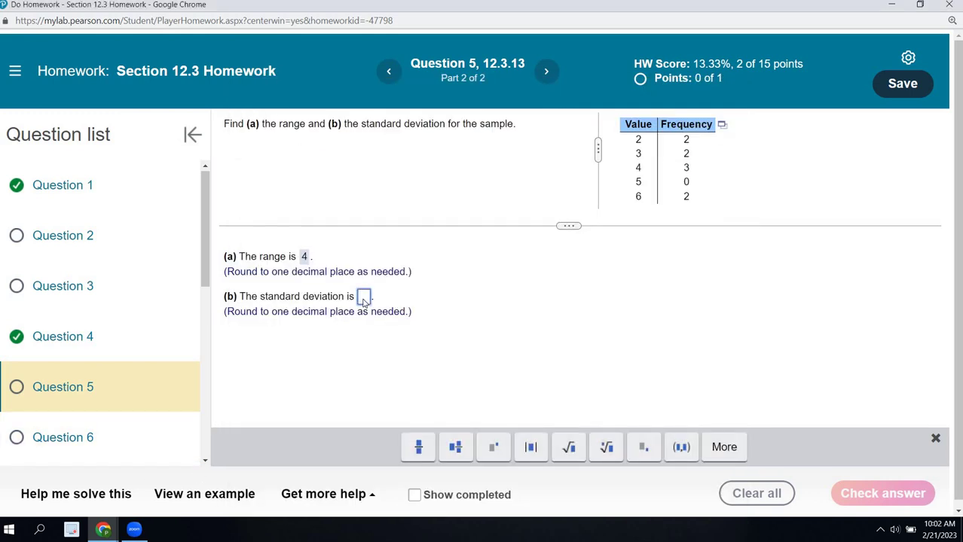
pyautogui.write('1.4')
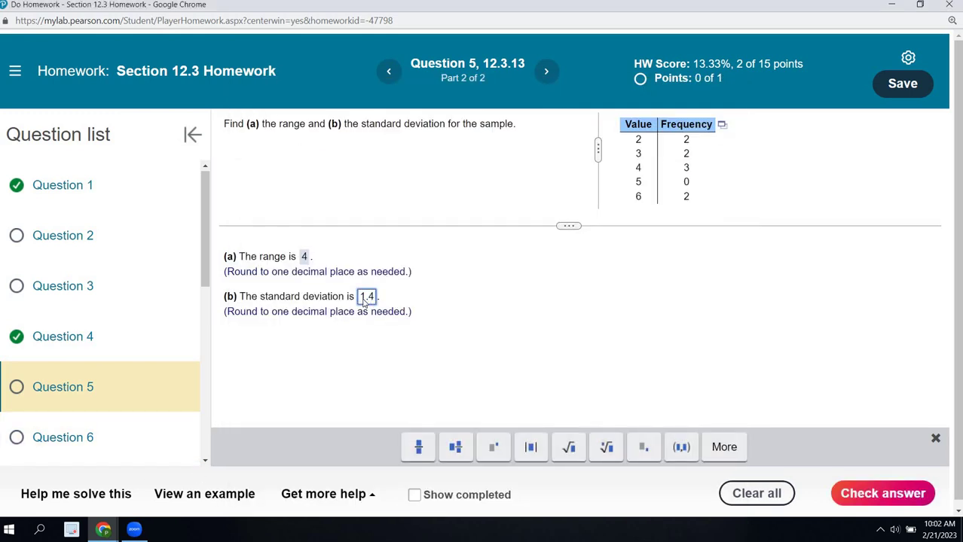
pyautogui.press('BackSpace')
pyautogui.write('5')
pyautogui.click(917, 500)
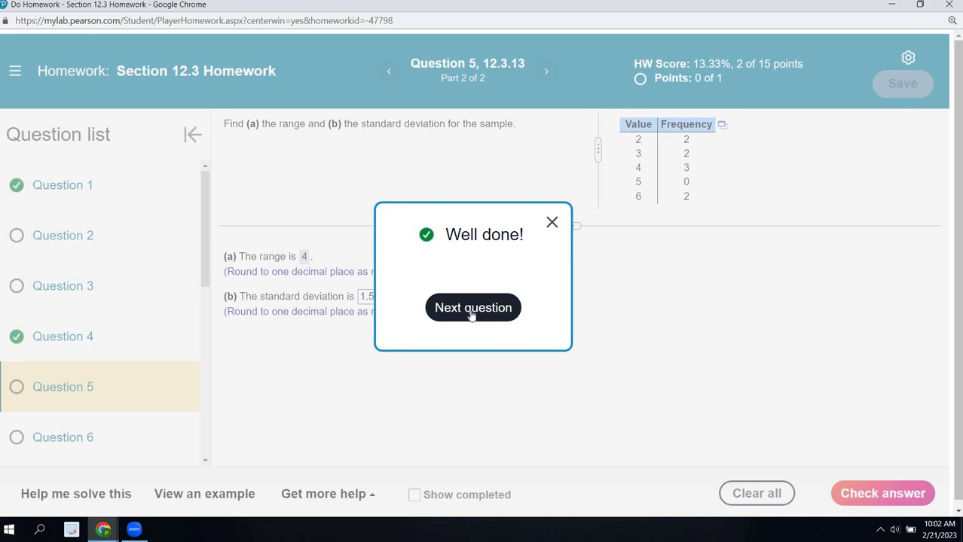
# - Continue from the completed Question 5 to the next homework question
pyautogui.click(472, 309)
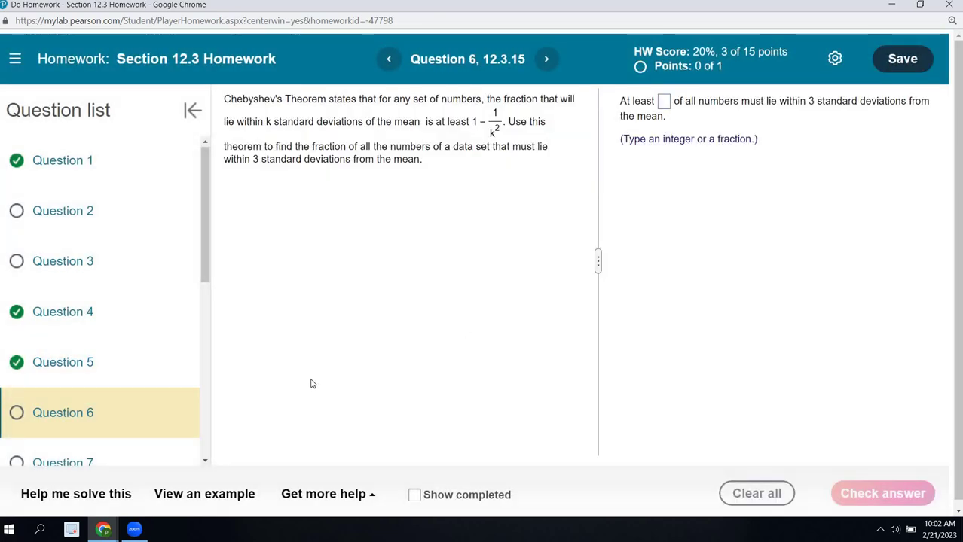
# - Switch to StatCrunch, review the settings of the grouped summary statistics, recompute them, and close the results
pyautogui.moveTo(103, 530)
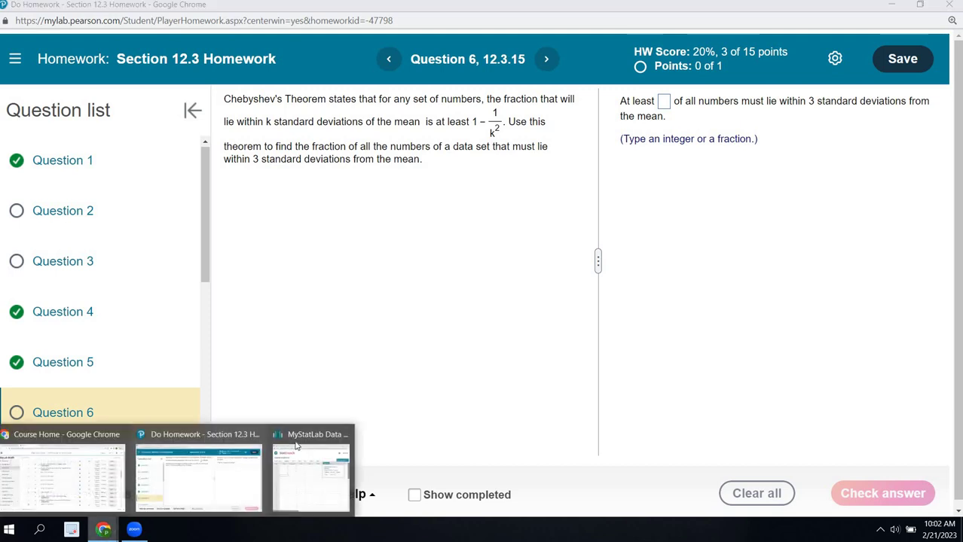
pyautogui.click(295, 466)
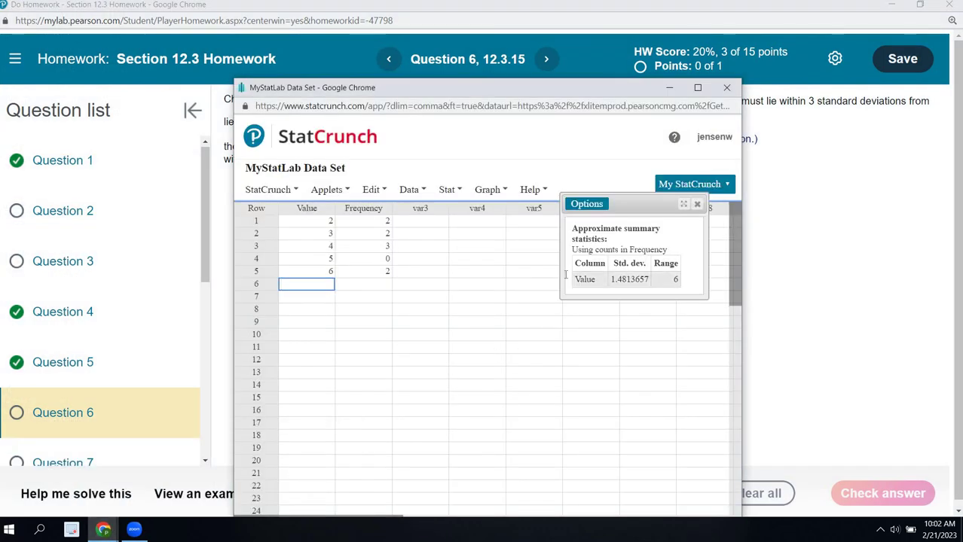
pyautogui.click(585, 209)
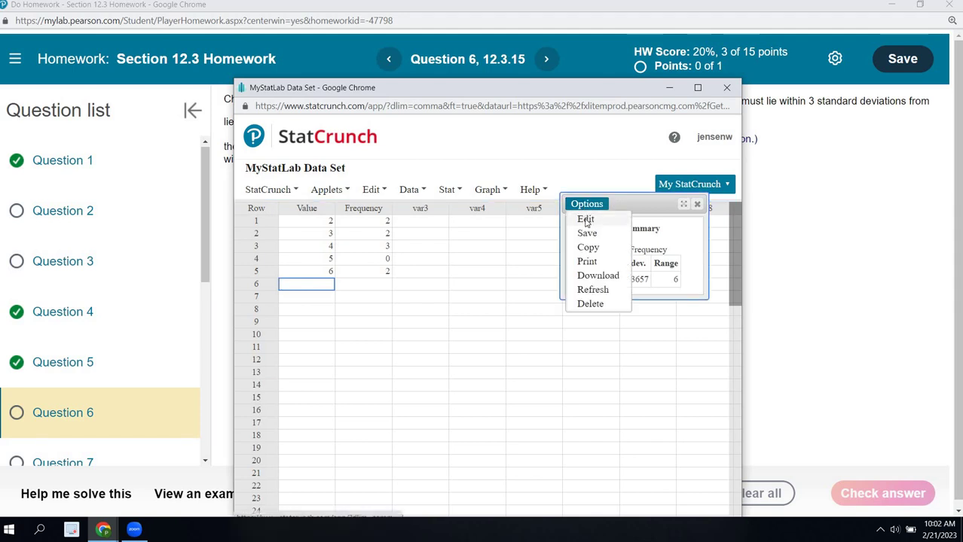
pyautogui.click(586, 220)
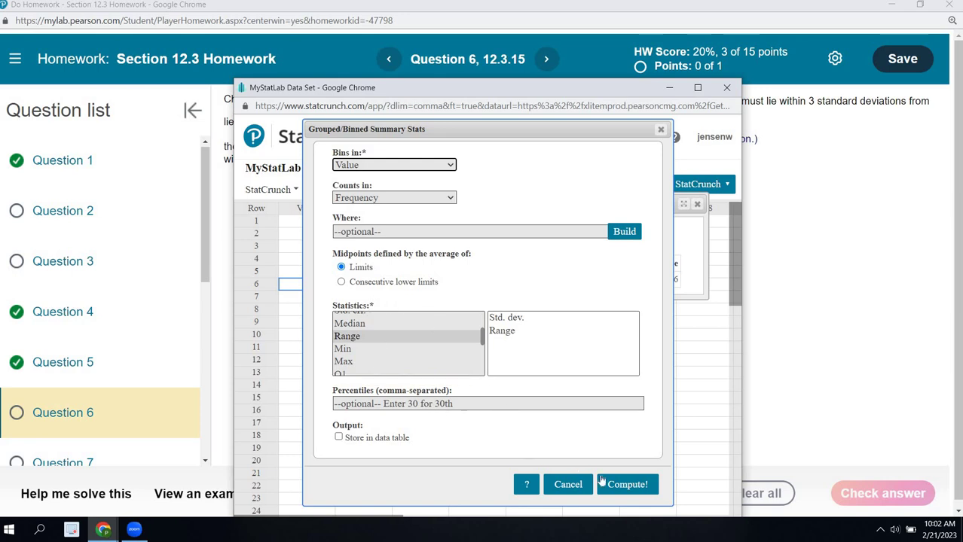
pyautogui.click(626, 485)
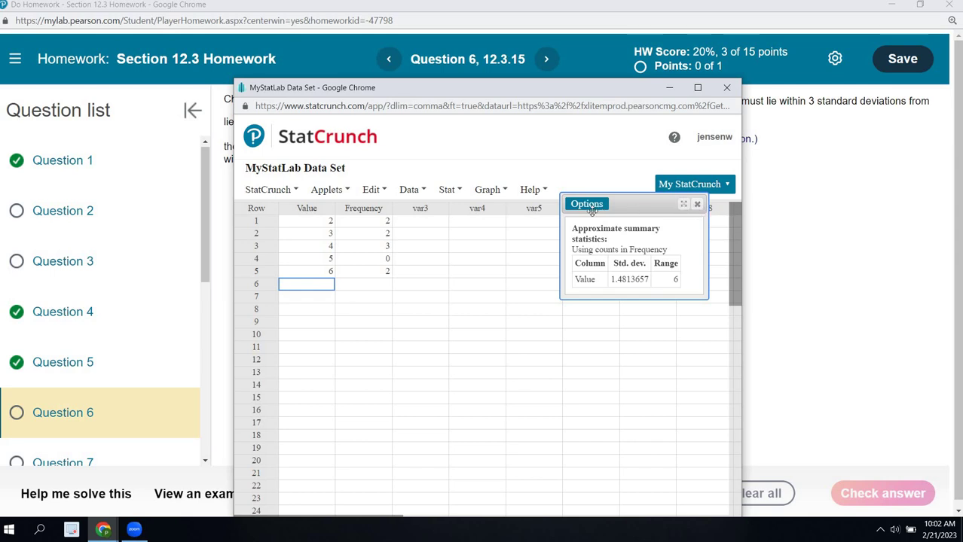
pyautogui.click(698, 204)
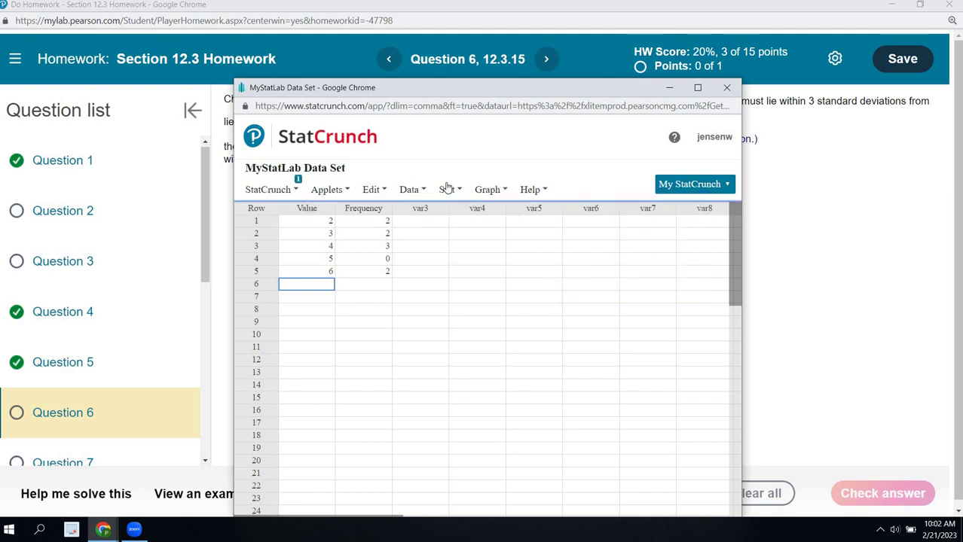
# - Compute only the range of the Value column with Summary Stats for columns
pyautogui.click(450, 190)
pyautogui.click(452, 192)
pyautogui.click(455, 193)
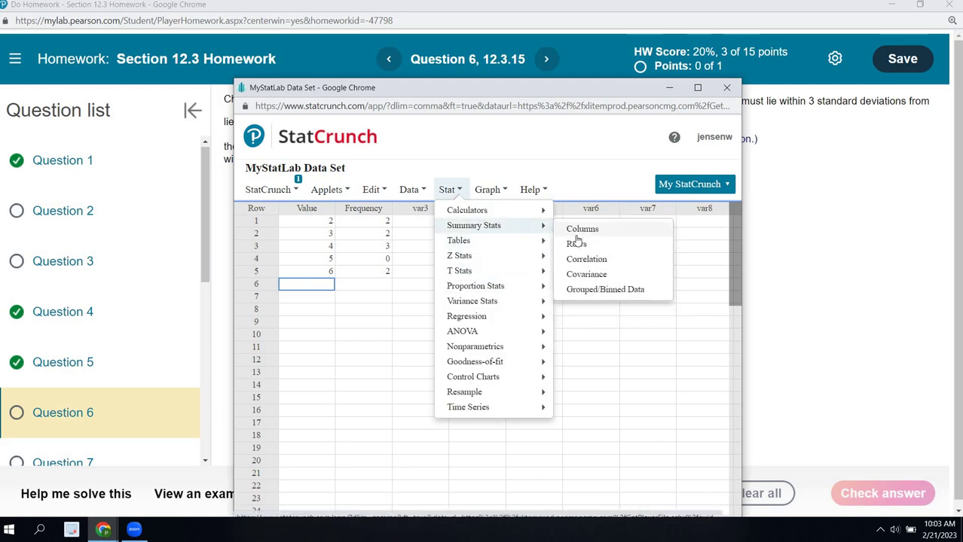
pyautogui.click(577, 234)
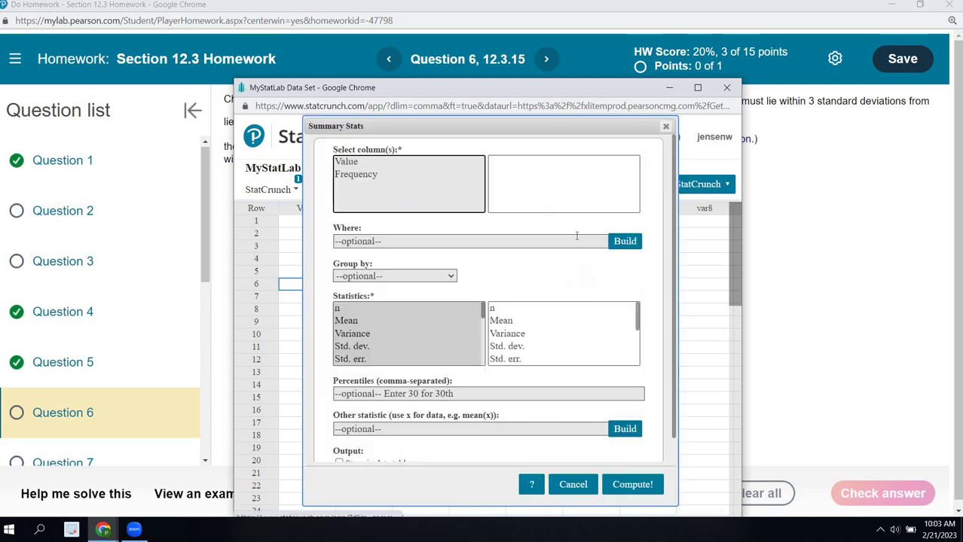
pyautogui.click(360, 166)
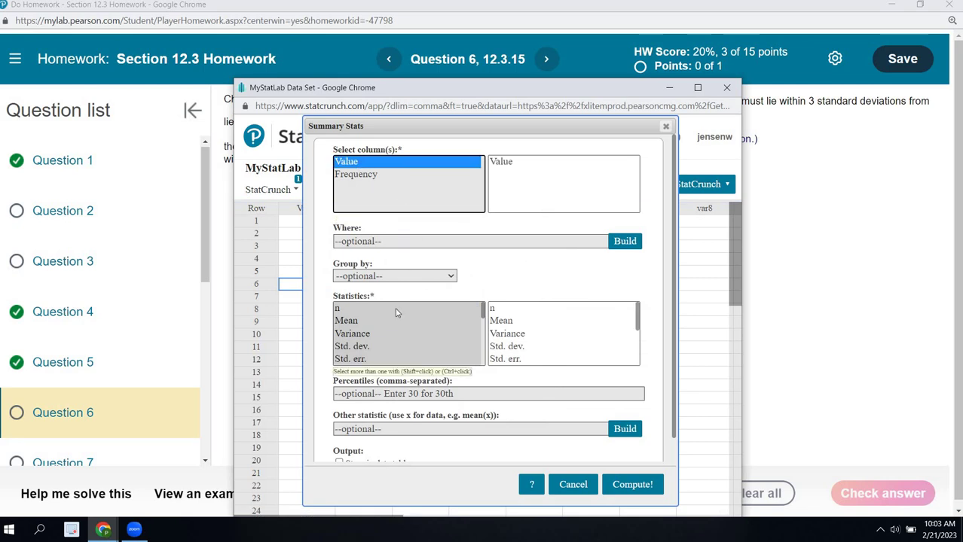
pyautogui.scroll(-1, 381, 338)
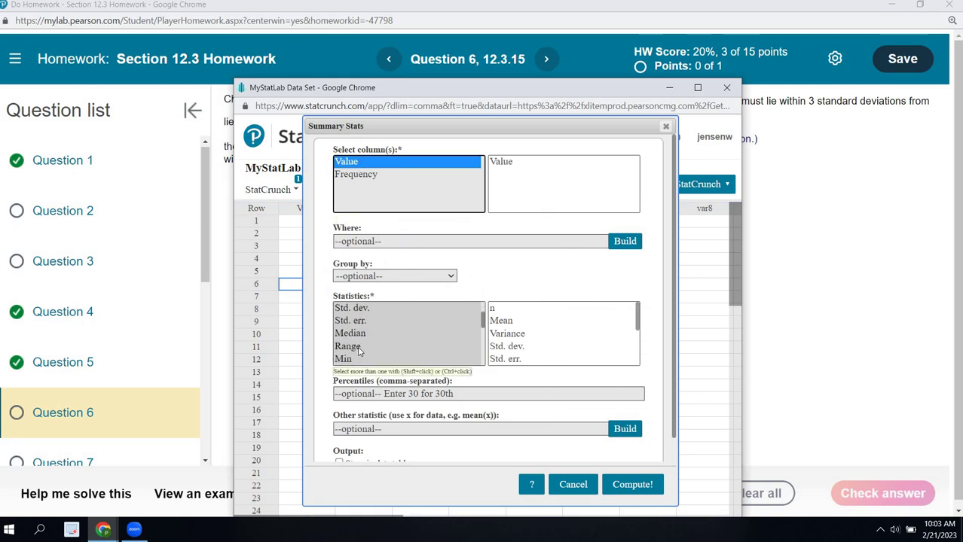
pyautogui.click(359, 347)
pyautogui.click(635, 484)
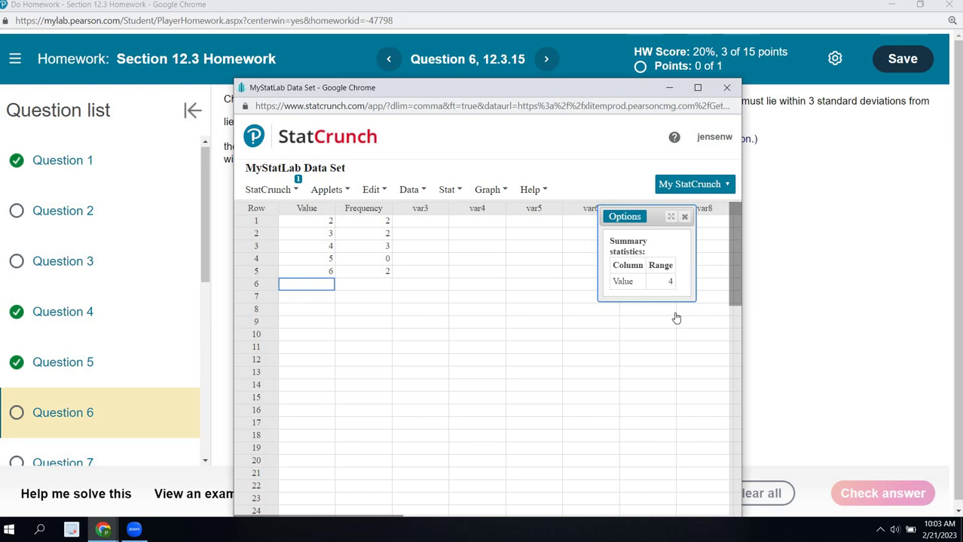
# - Close the range results and the StatCrunch data set, and return to the homework's question list
pyautogui.click(684, 218)
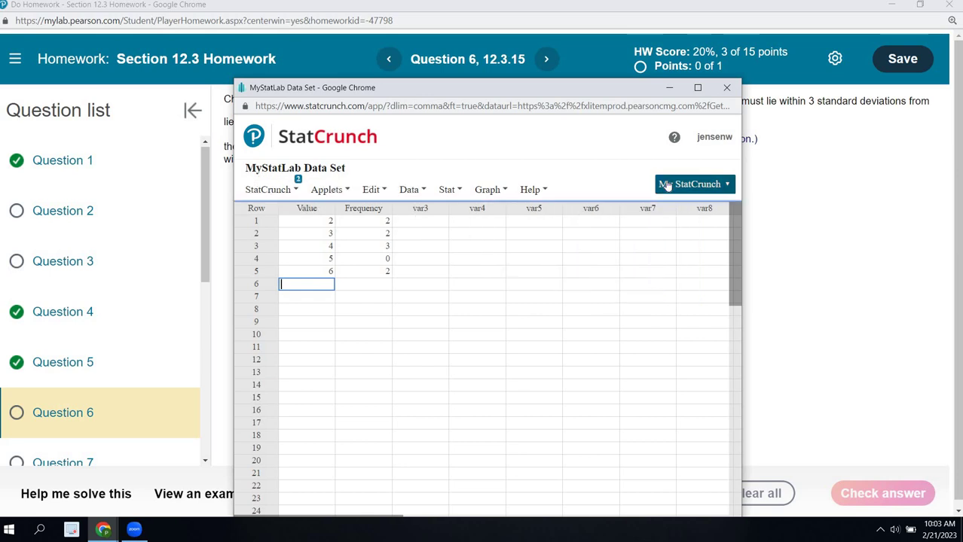
pyautogui.click(725, 89)
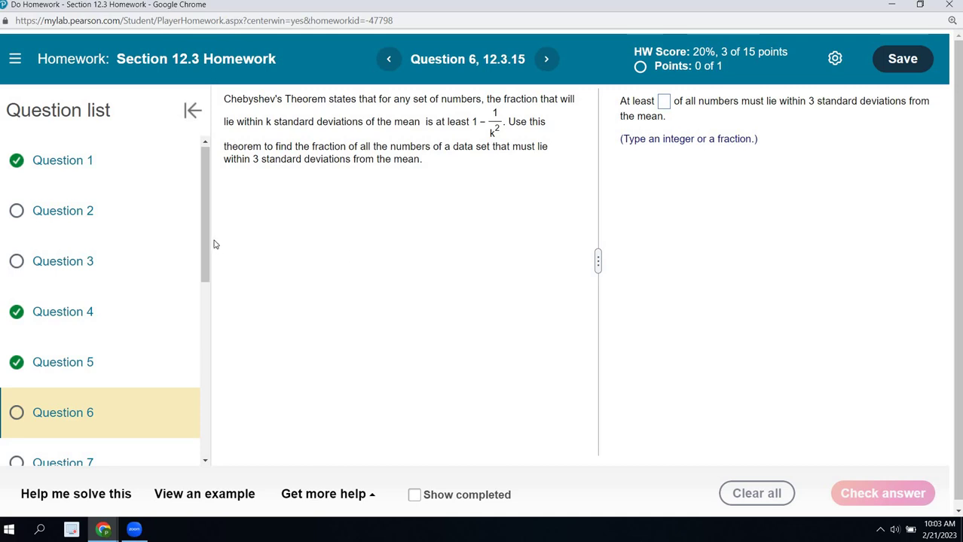
pyautogui.moveTo(209, 249); pyautogui.dragTo(245, 428)
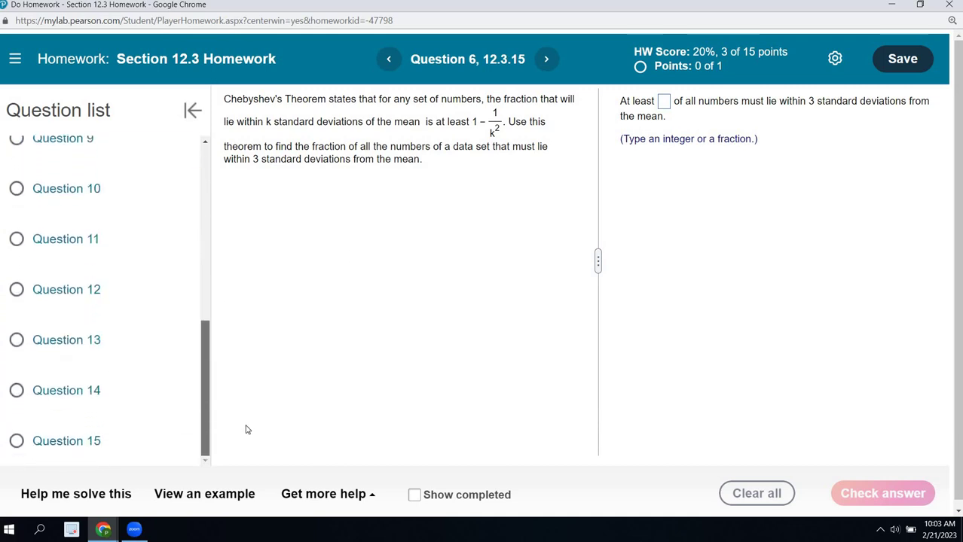